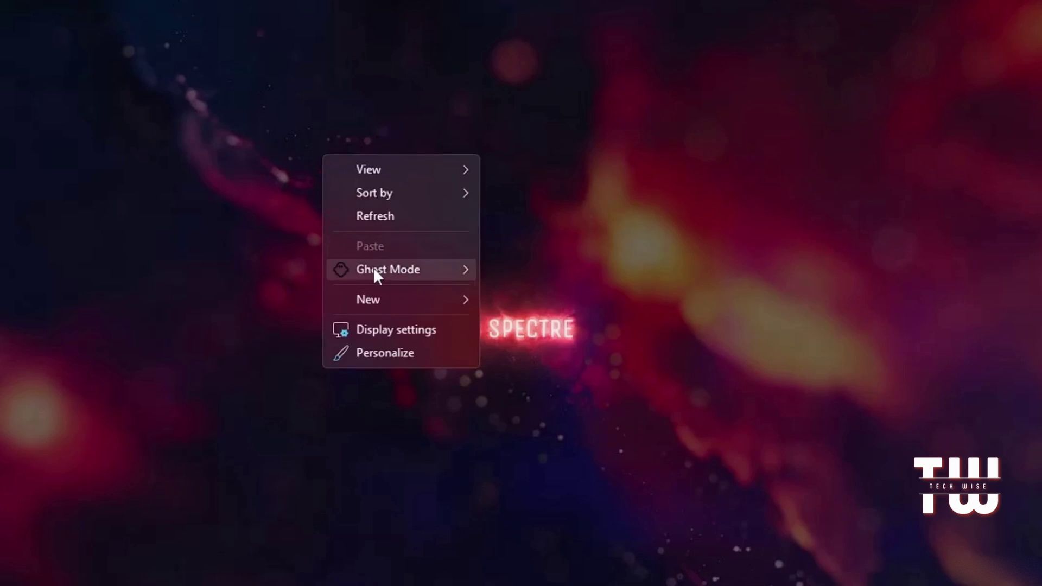
# Browse the Ghost Mode menu and its Power Options submenu, then dismiss them.
pyautogui.moveTo(383, 276)
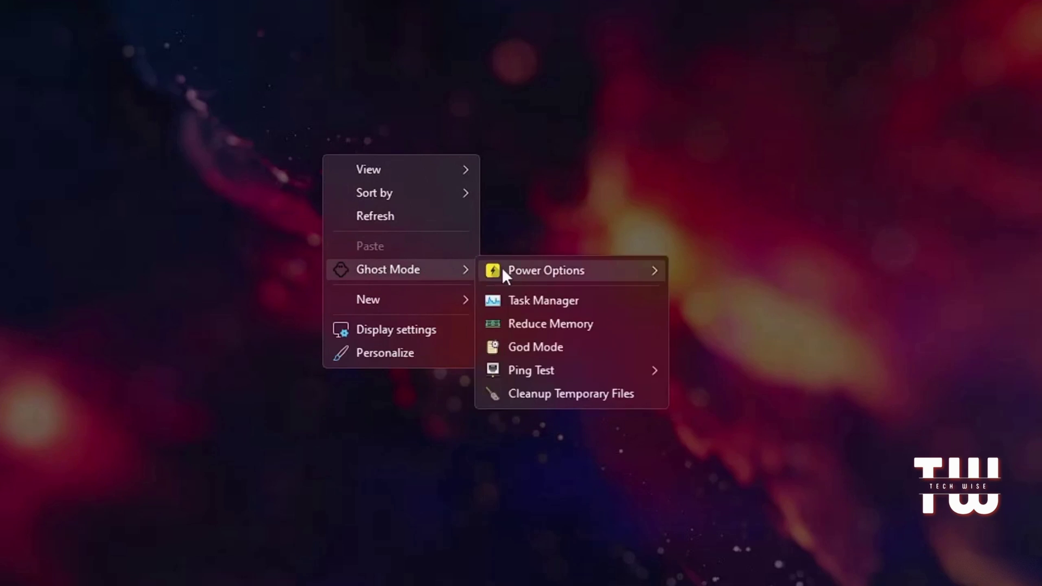
pyautogui.moveTo(527, 271)
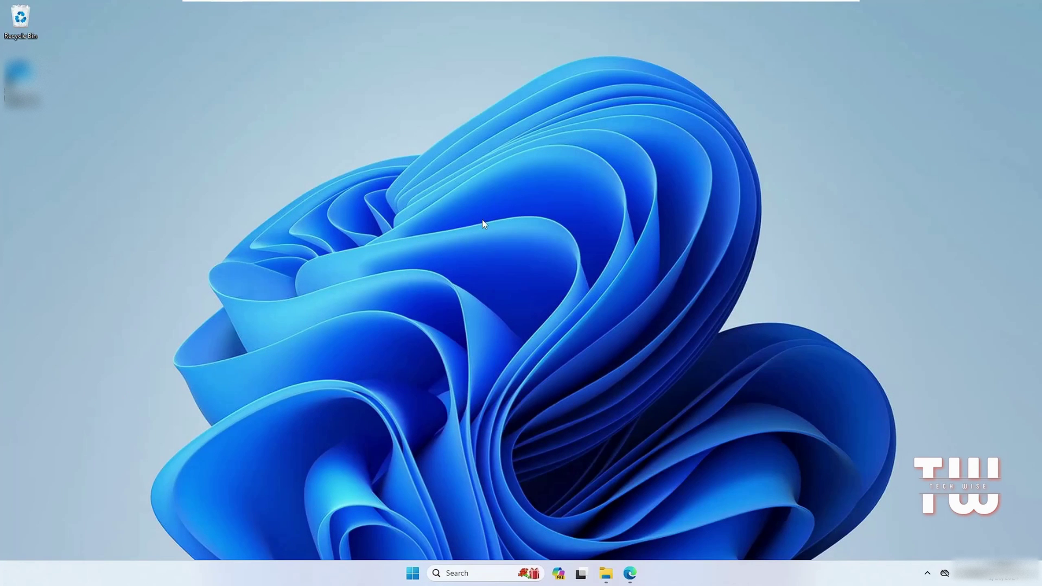
# Start downloading the 23H2W11U4.WPE64 archive from pixeldrain in Edge.
pyautogui.click(630, 574)
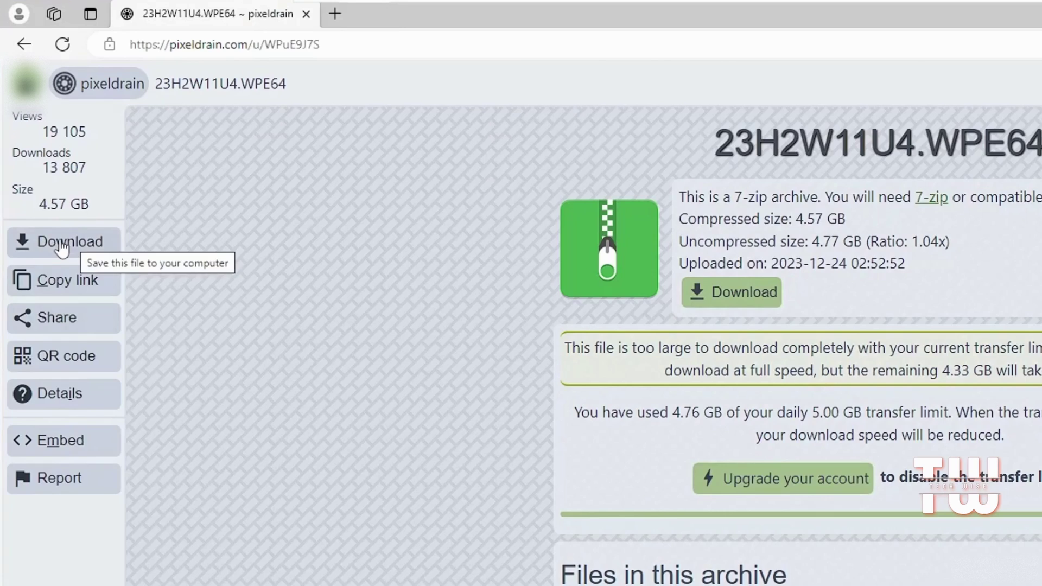
pyautogui.click(63, 243)
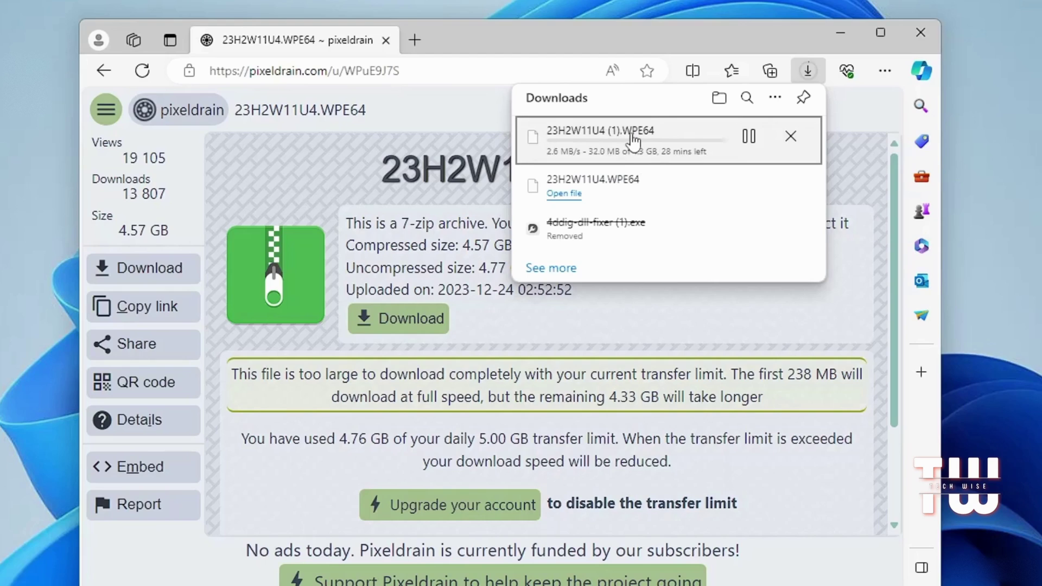
# Search for rufus, go to rufus.ie and download the x64 rufus-4.4.exe.
pyautogui.click(415, 40)
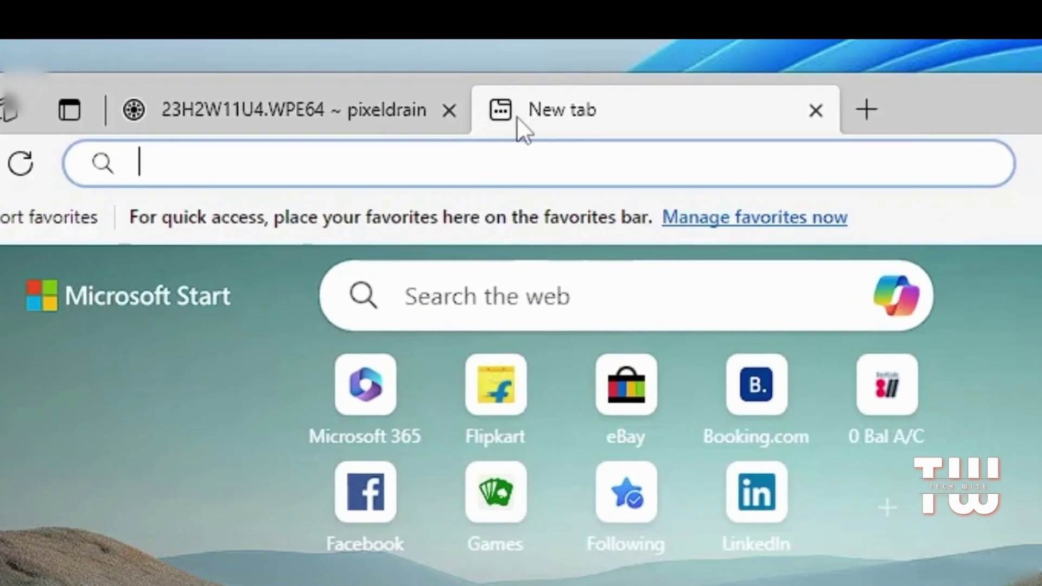
pyautogui.write('rufus')
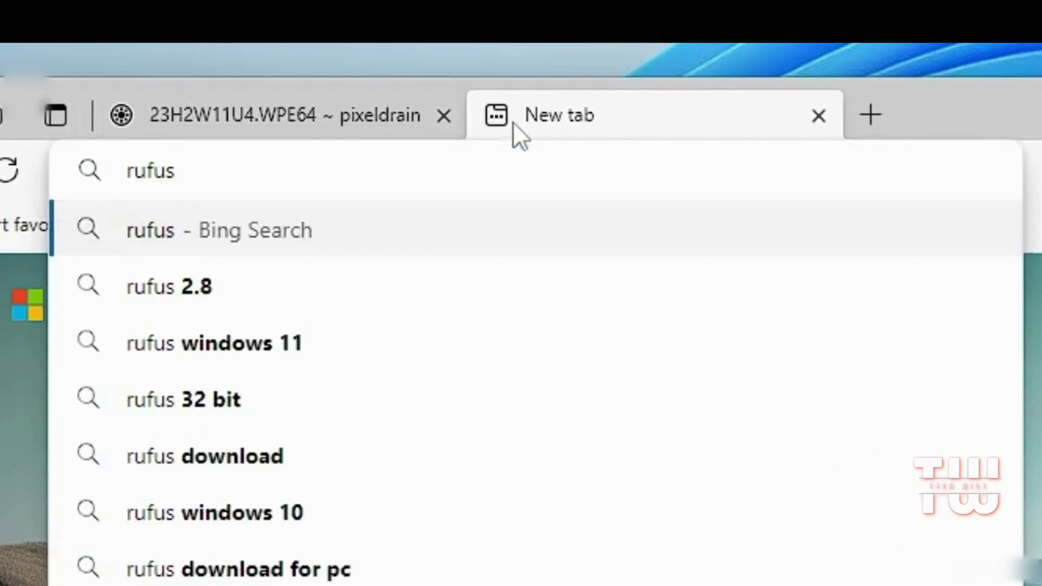
pyautogui.press('Return')
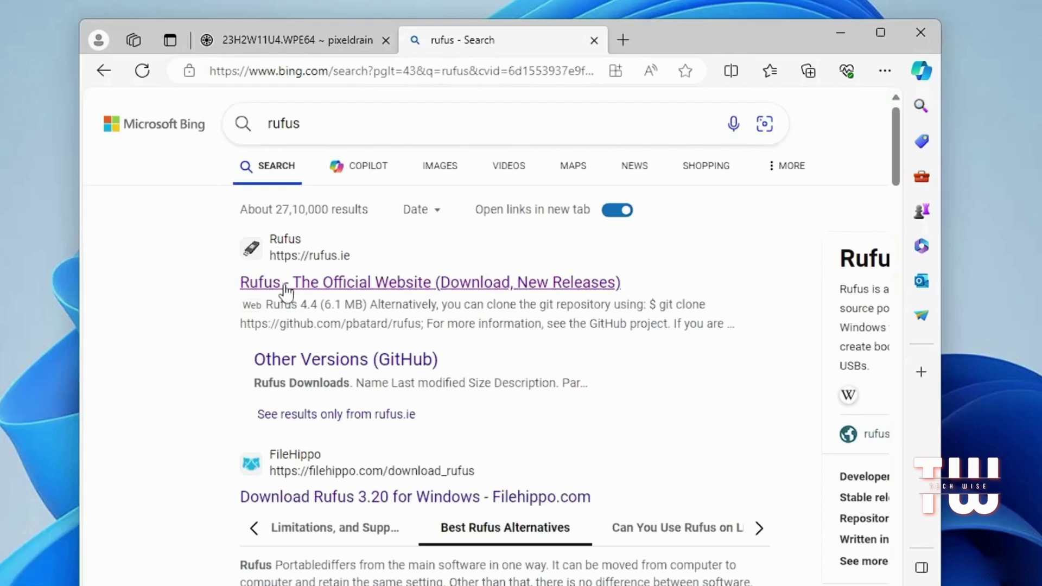
pyautogui.click(286, 287)
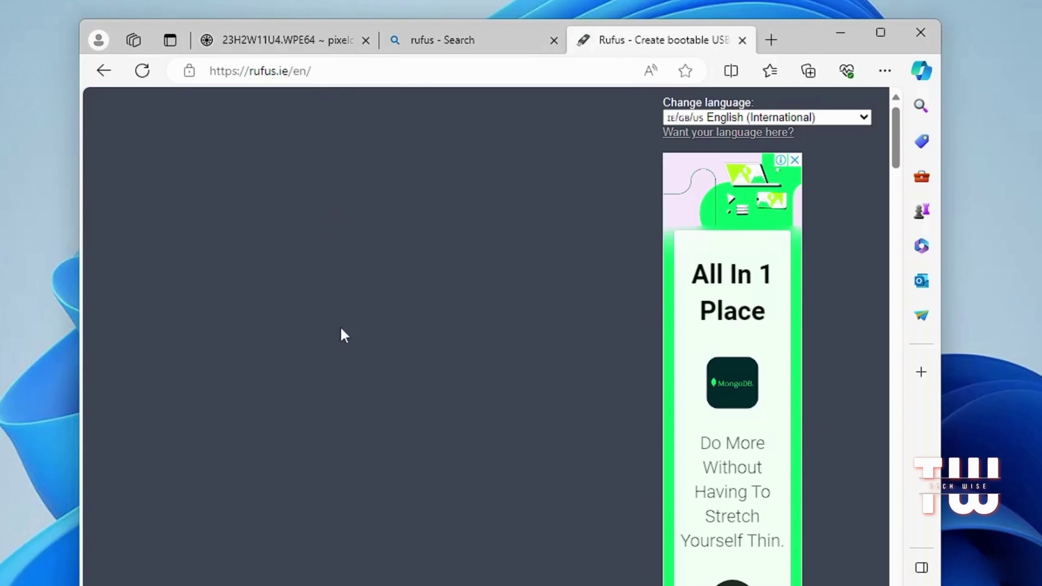
pyautogui.scroll(-10, 493, 283)
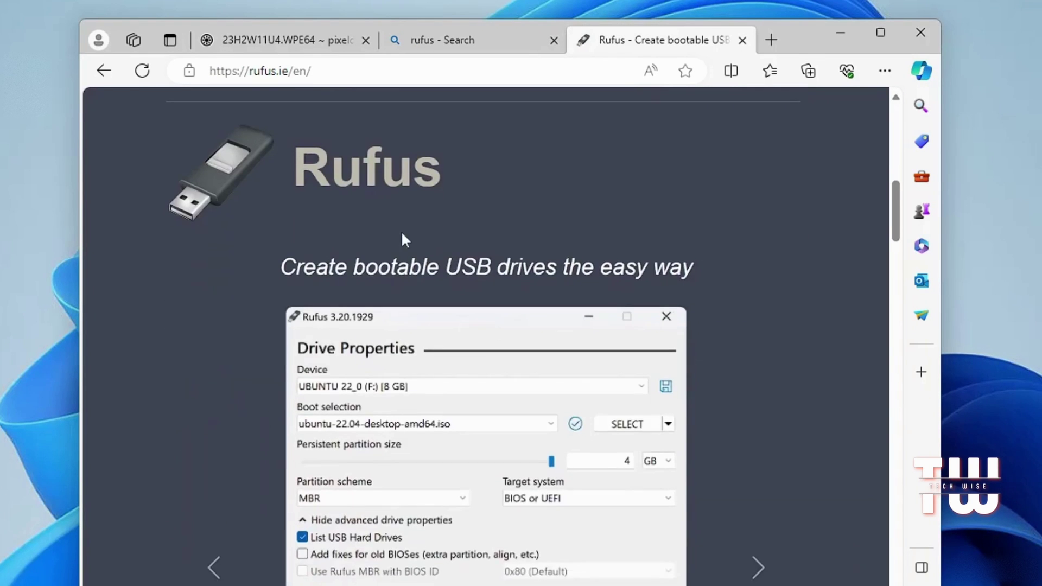
pyautogui.scroll(-15, 366, 230)
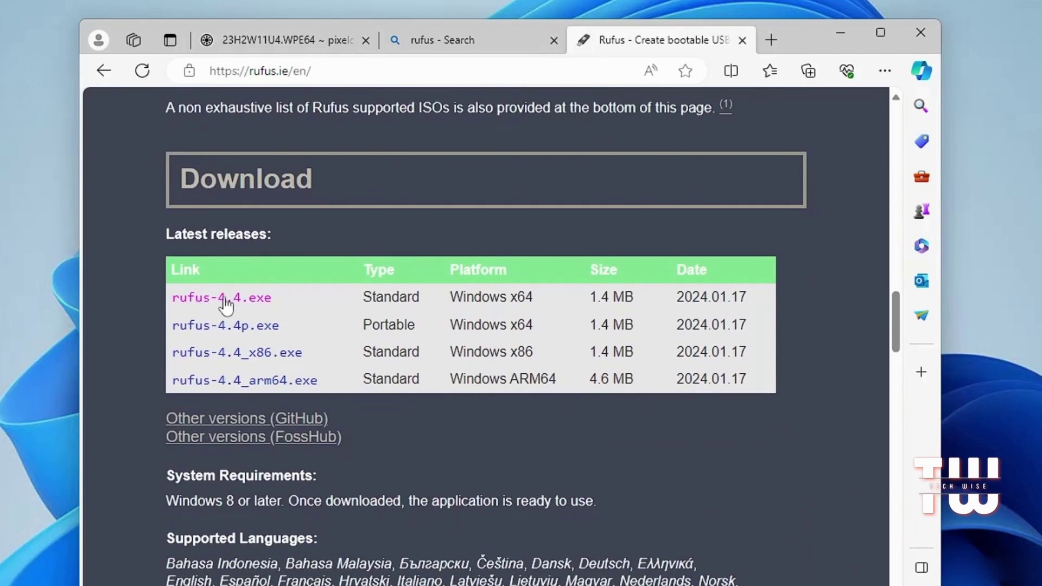
pyautogui.click(256, 302)
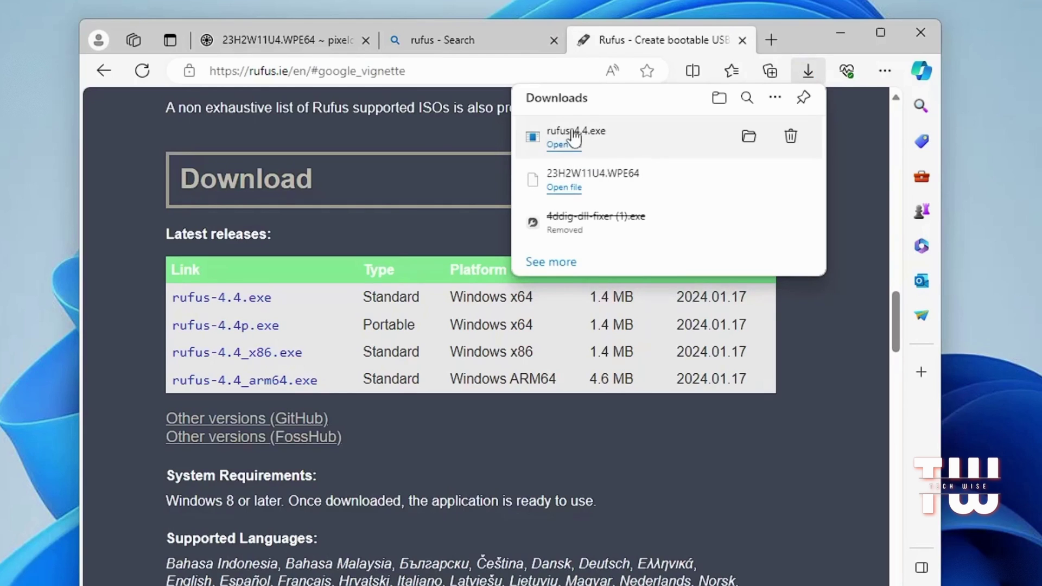
# Launch rufus-4.4.exe with administrator approval and position the Rufus window on the desktop.
pyautogui.click(579, 148)
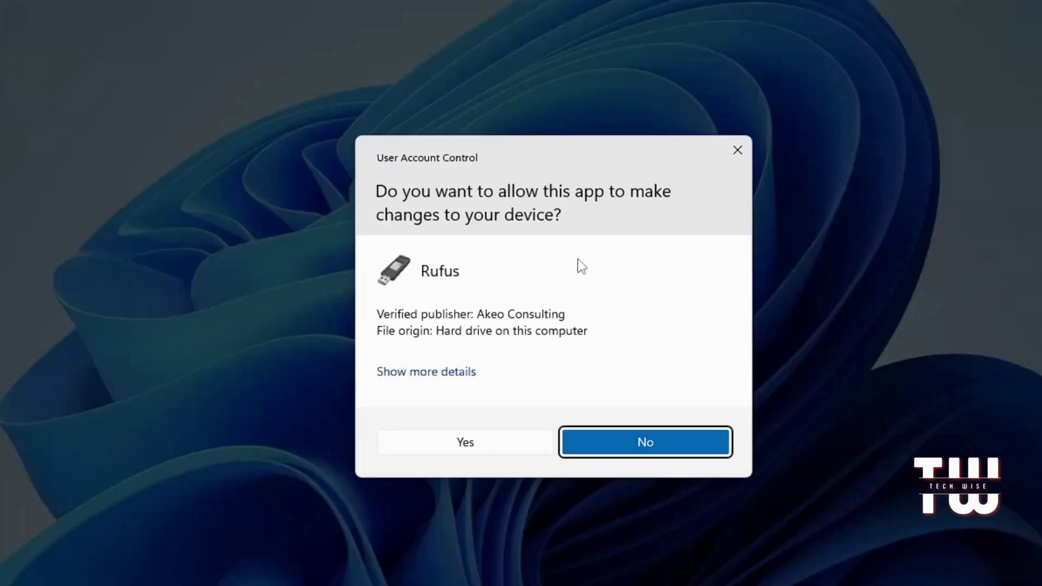
pyautogui.click(482, 438)
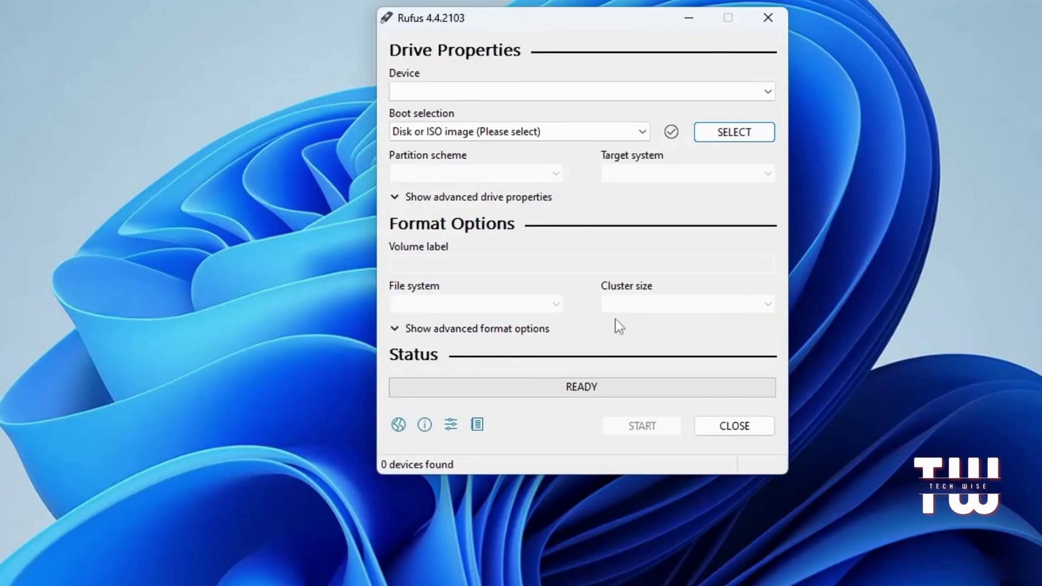
pyautogui.moveTo(496, 51); pyautogui.dragTo(516, 67)
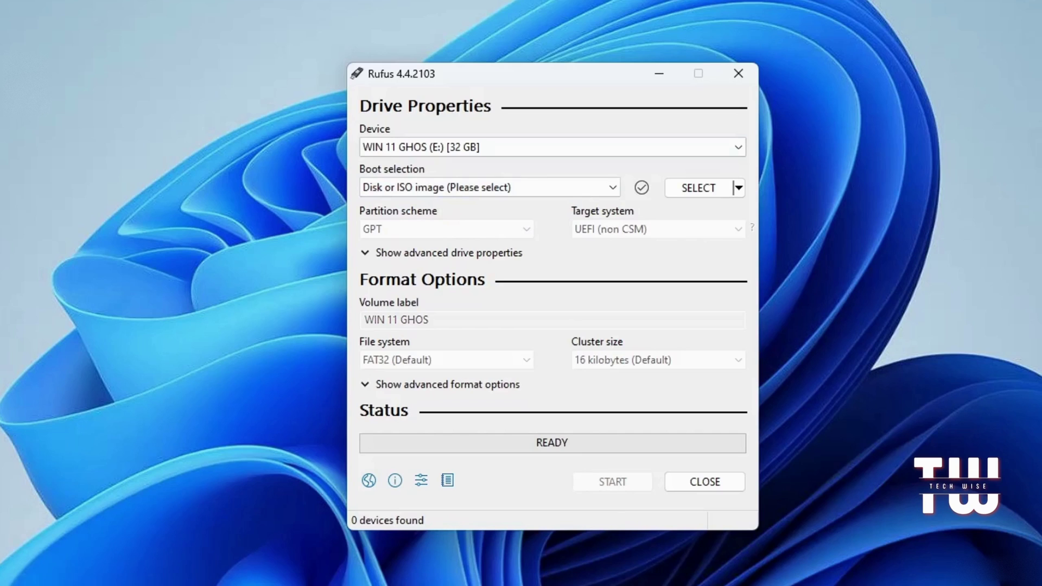
# Delete 4ddig-dll-fixer and rename 23H2W11U4.WPE64 to 23H2W11U4.zip, confirming the extension change.
pyautogui.click(699, 187)
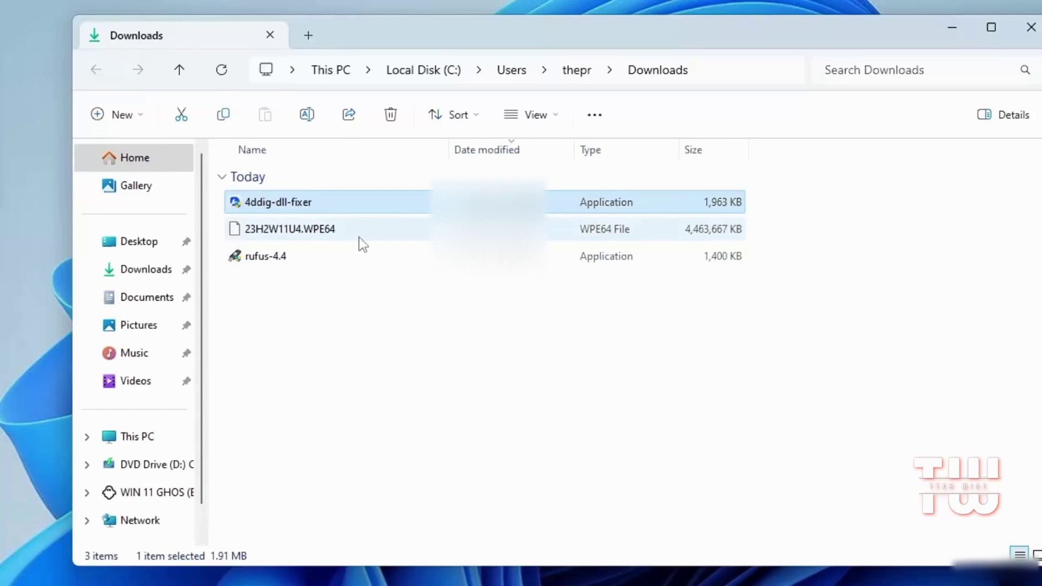
pyautogui.press('Delete')
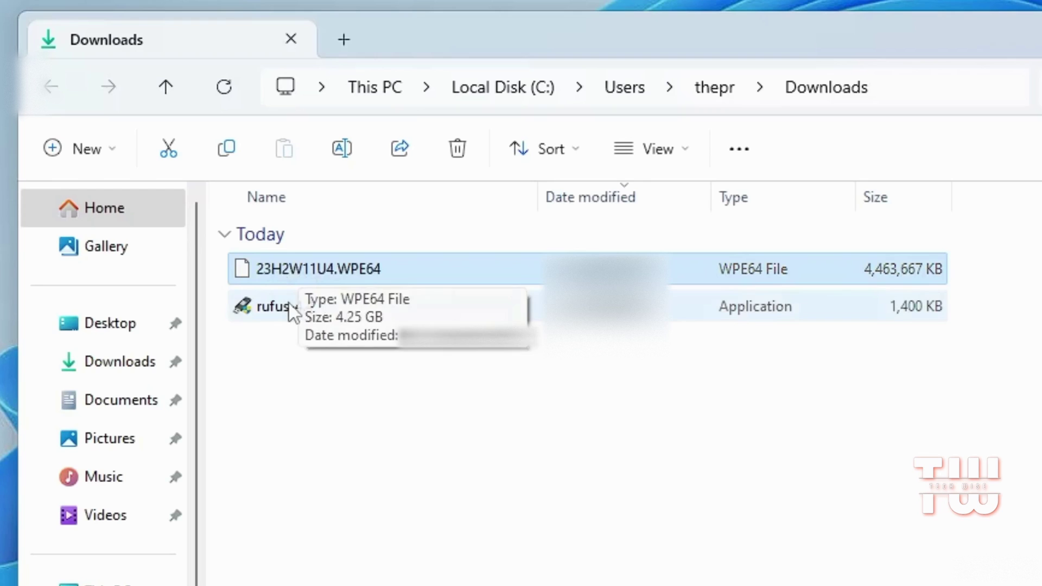
pyautogui.rightClick(369, 271)
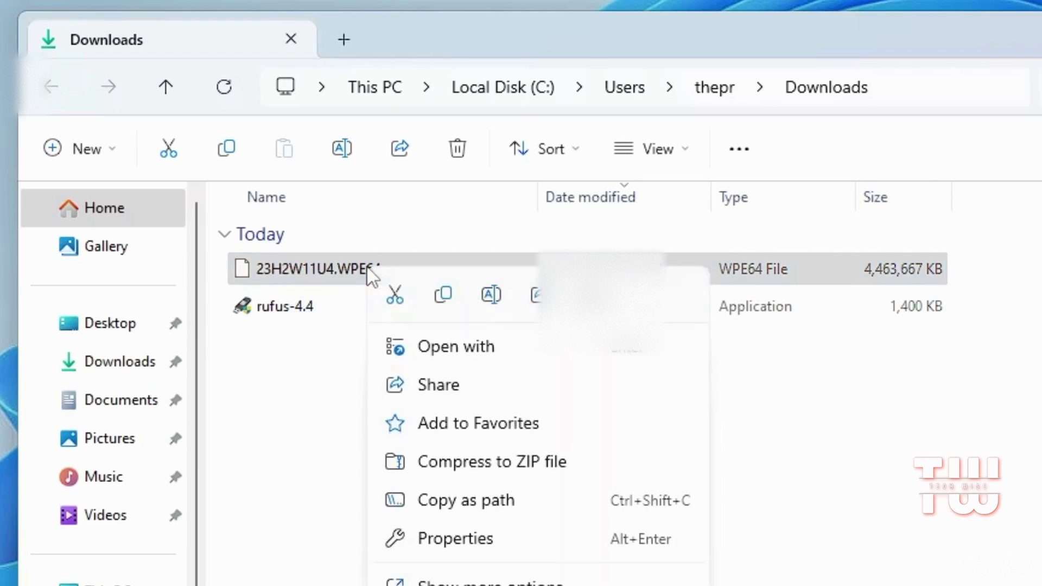
pyautogui.click(491, 296)
pyautogui.press('Right')
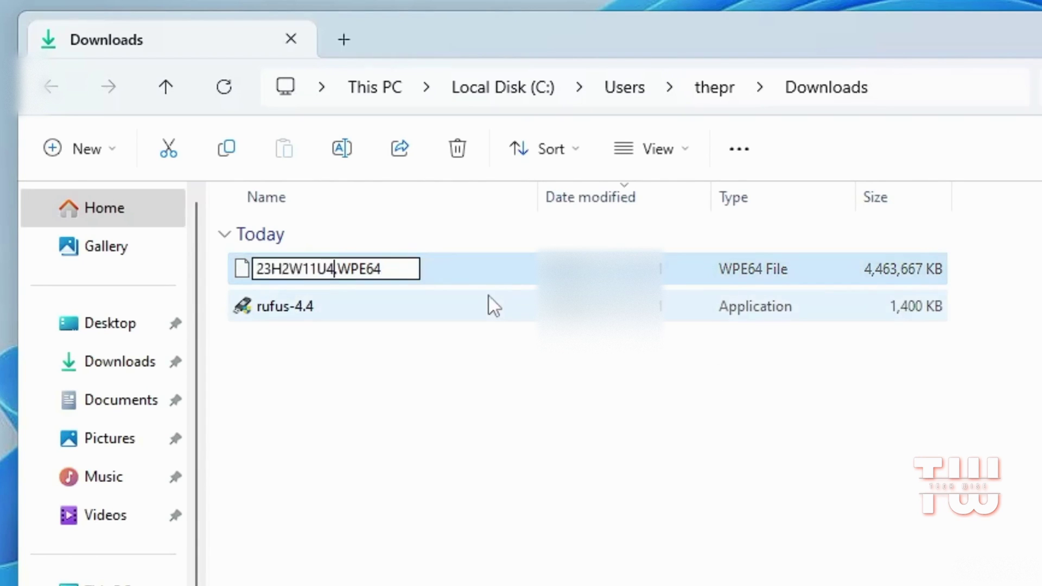
pyautogui.hotkey('shift', 'Right')
pyautogui.hotkey('shift', 'Right')
pyautogui.hotkey('shift', 'Right')
pyautogui.hotkey('shift', 'Right')
pyautogui.hotkey('shift', 'Right')
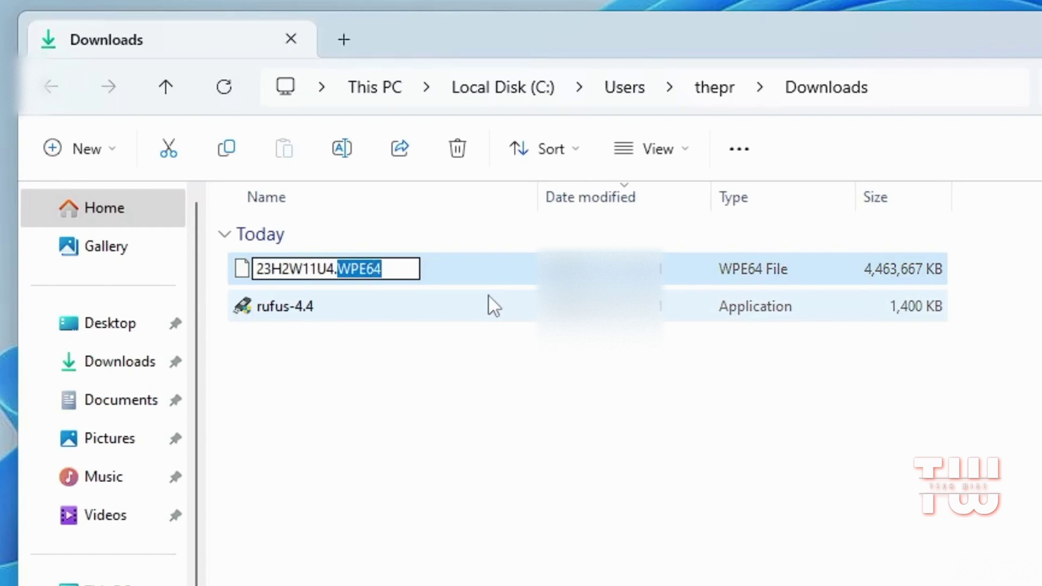
pyautogui.press('BackSpace')
pyautogui.write('zi')
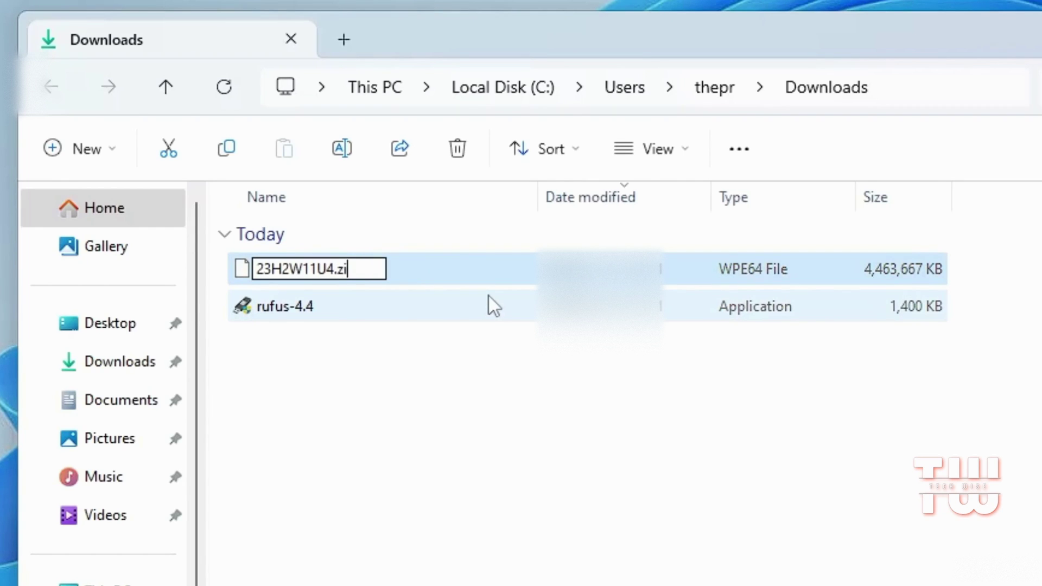
pyautogui.write('p')
pyautogui.press('Return')
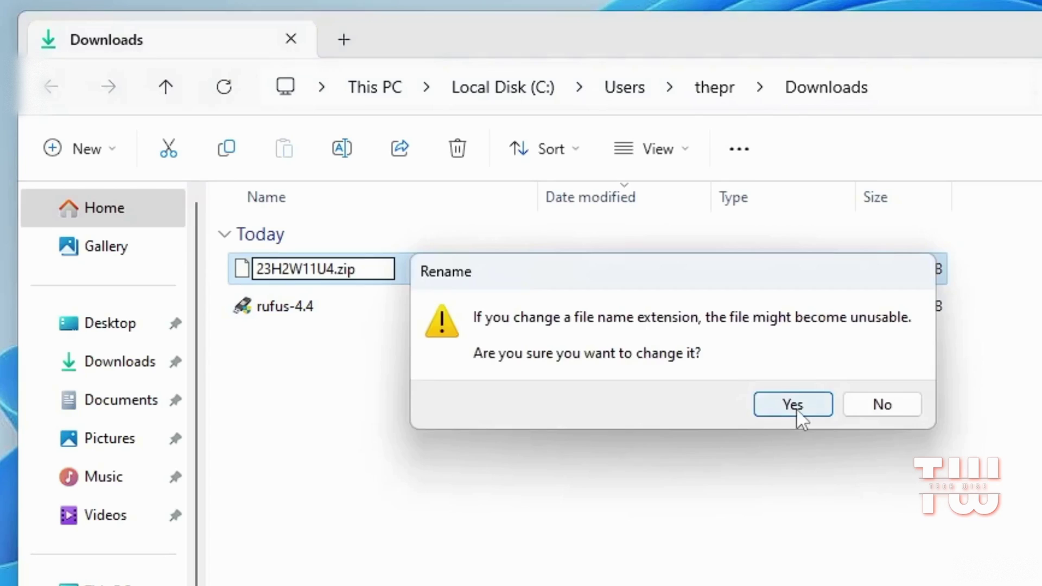
pyautogui.click(793, 404)
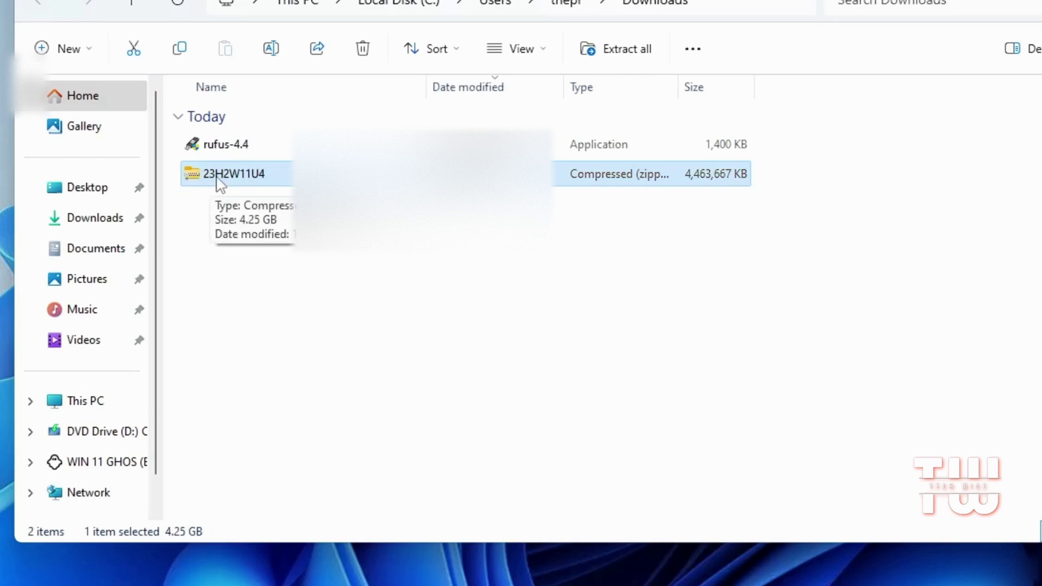
# Extract 23H2W11U4.zip with WinRAR into the Downloads folder.
pyautogui.rightClick(251, 180)
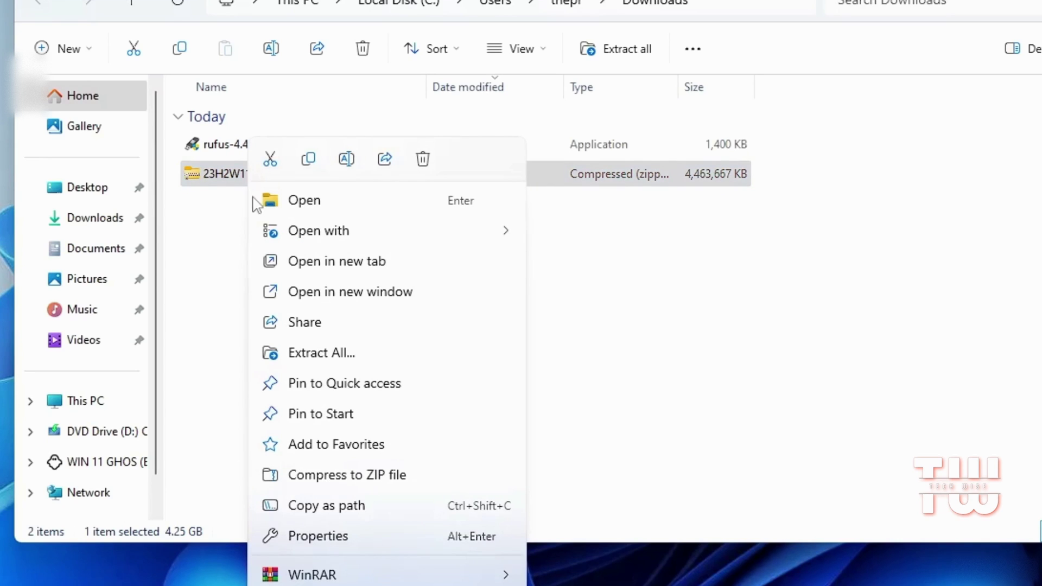
pyautogui.moveTo(343, 582)
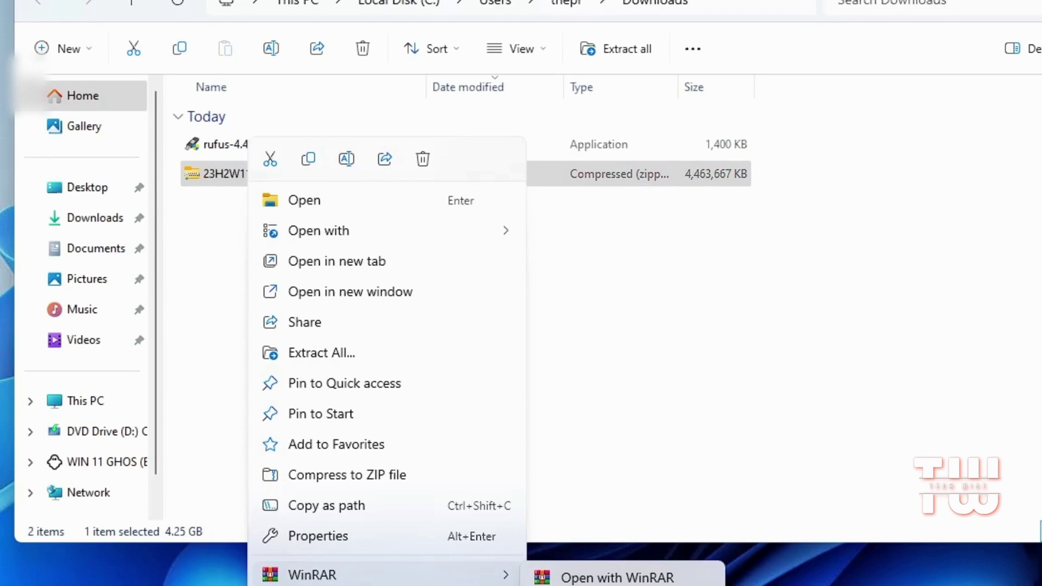
pyautogui.click(598, 585)
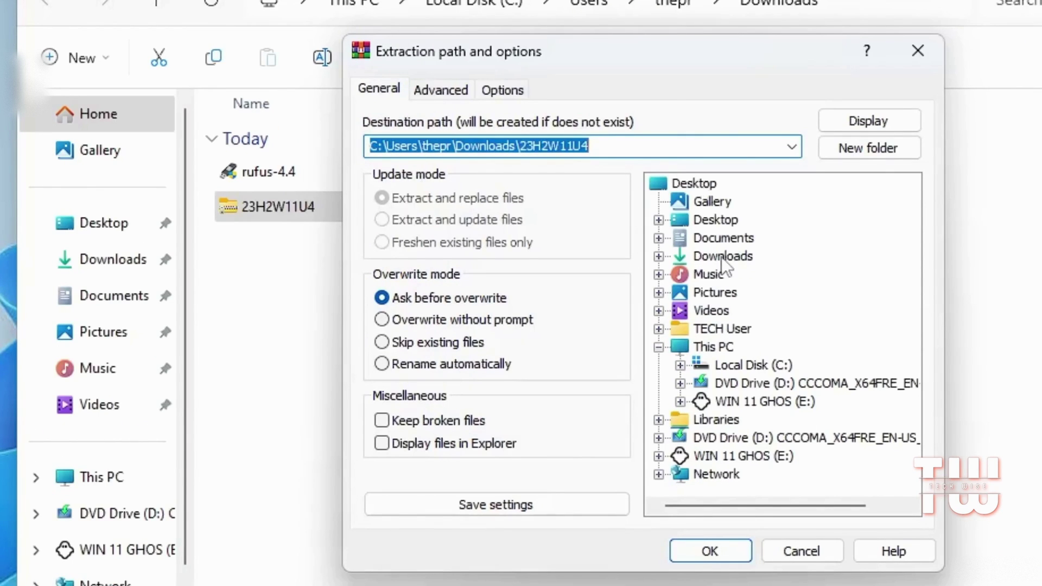
pyautogui.click(721, 256)
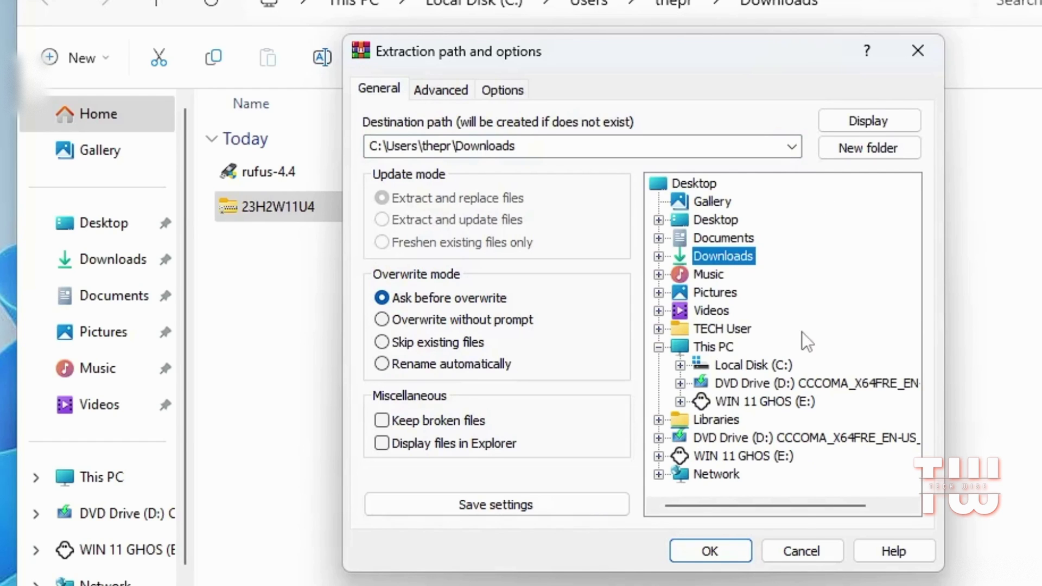
pyautogui.click(727, 550)
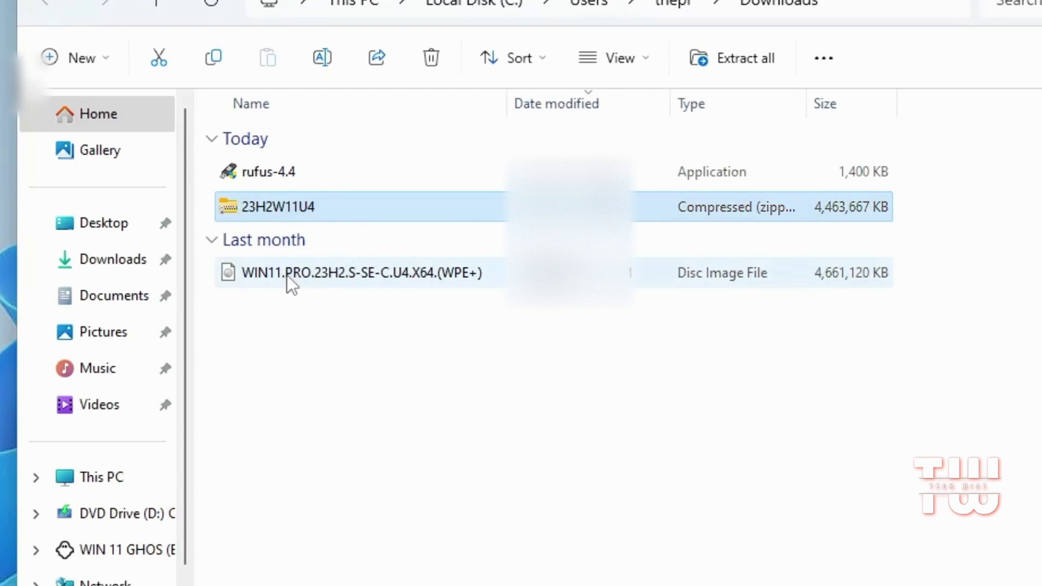
pyautogui.moveTo(286, 275)
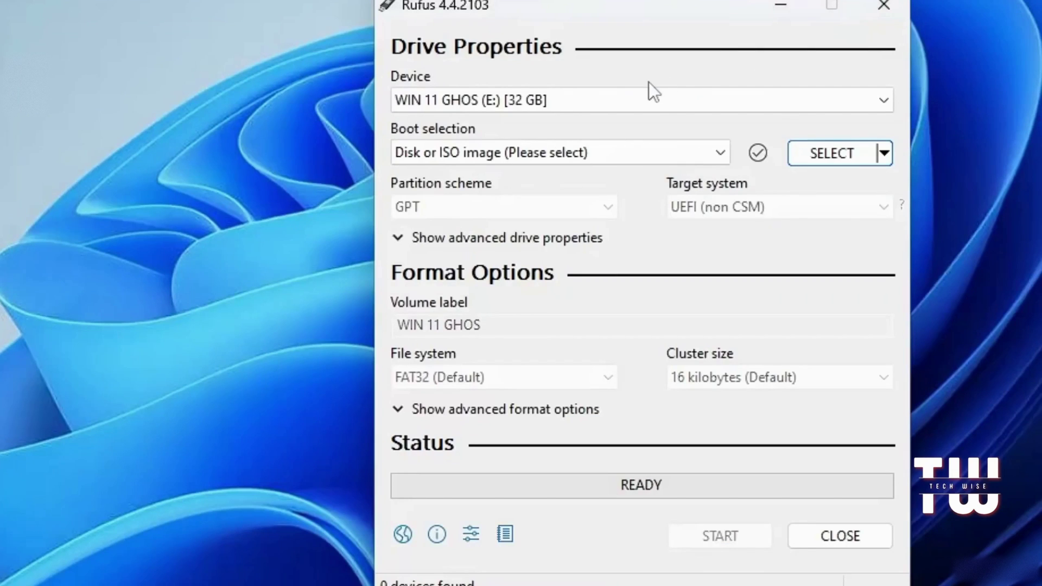
# Set the WIN11.PRO.23H2.S-SE-C.U4.X64.(WPE+) ISO as boot image and label the volume 'Ghost Spectre'.
pyautogui.click(852, 153)
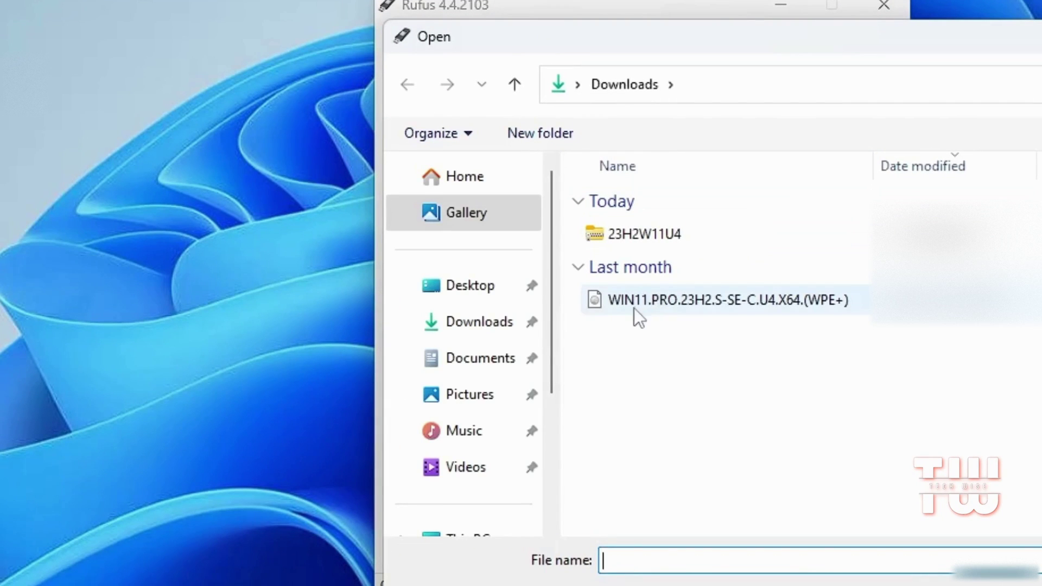
pyautogui.click(634, 308)
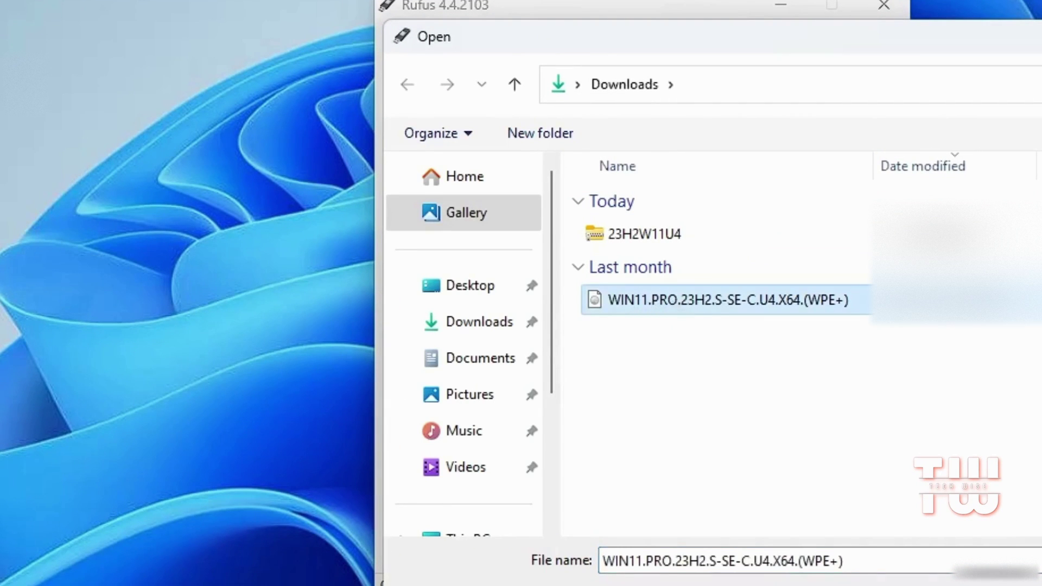
pyautogui.press('Return')
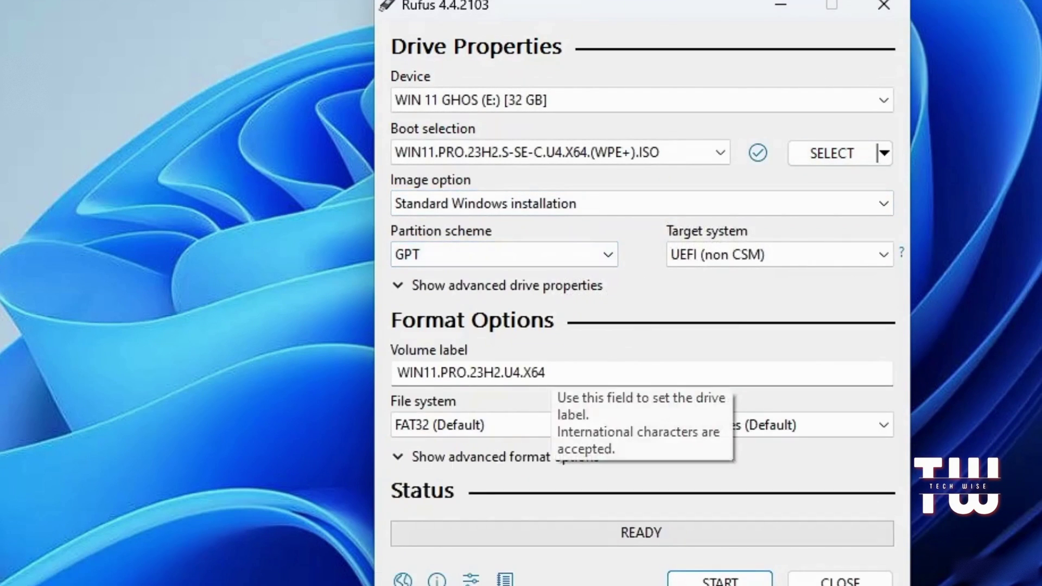
pyautogui.doubleClick(472, 373)
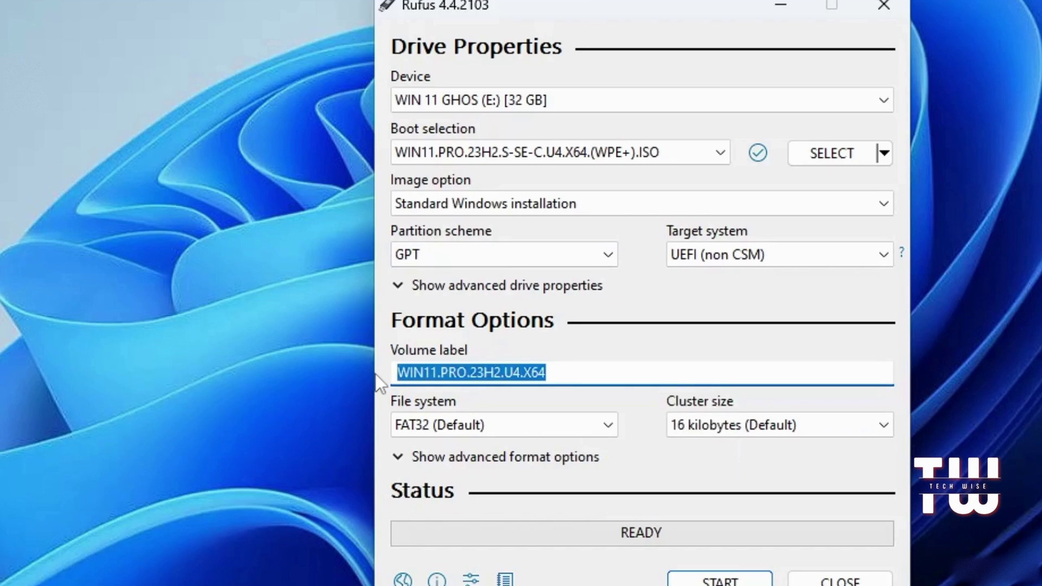
pyautogui.write('Ghost Spectre')
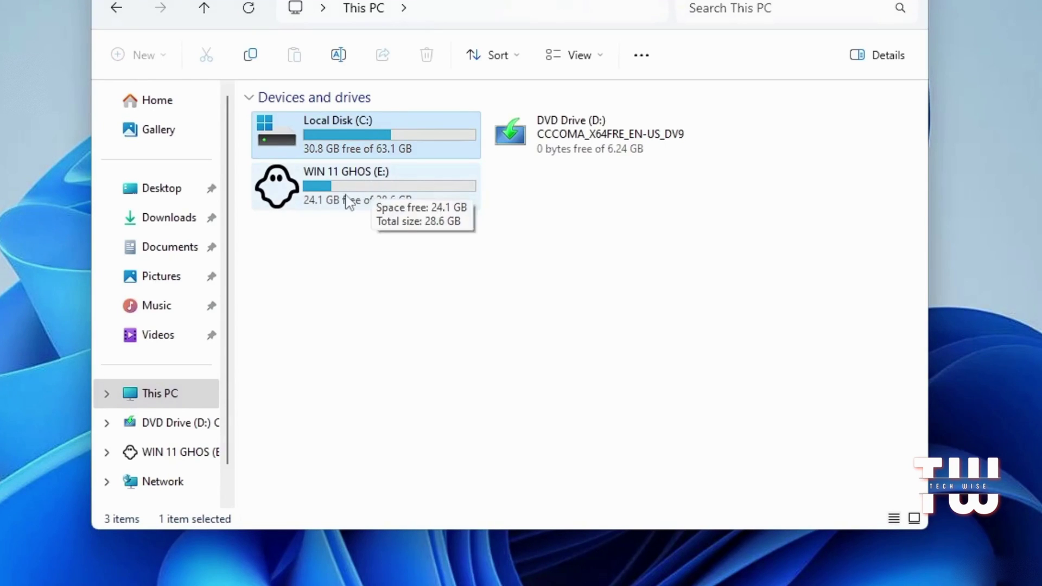
# Open the WIN 11 GHOS (E:) drive in This PC to check its 24.1 GB free space.
pyautogui.click(352, 179)
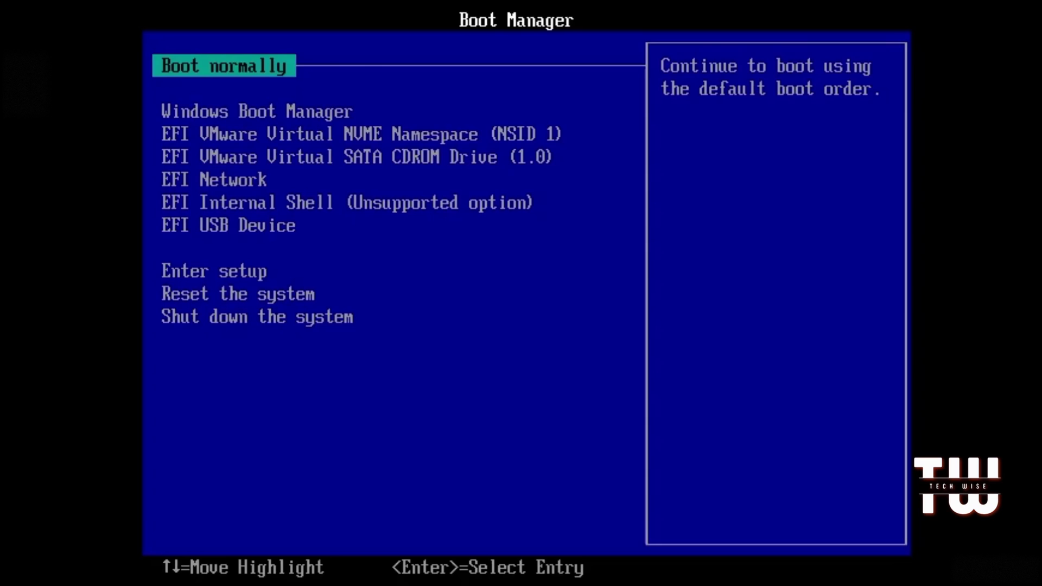
# Highlight EFI USB Device in the Boot Manager list to boot the installer.
pyautogui.press('Down')
pyautogui.press('Down')
pyautogui.press('Down')
pyautogui.press('Down')
pyautogui.press('Down')
pyautogui.press('Down')
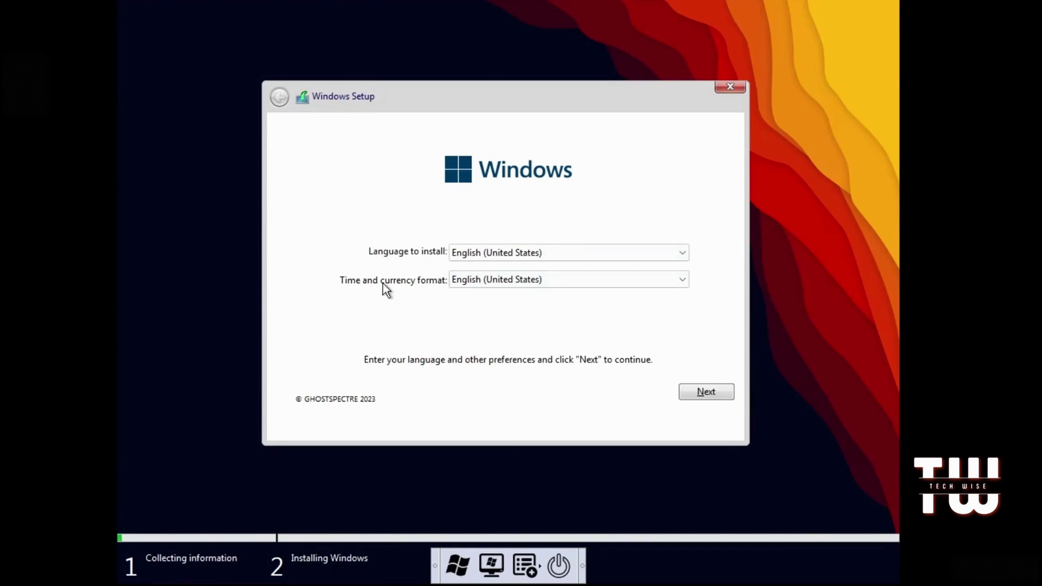
# Keep English (United States) and choose the WINDOWS 11 PRO - SUPERLITE SE edition to install.
pyautogui.click(705, 394)
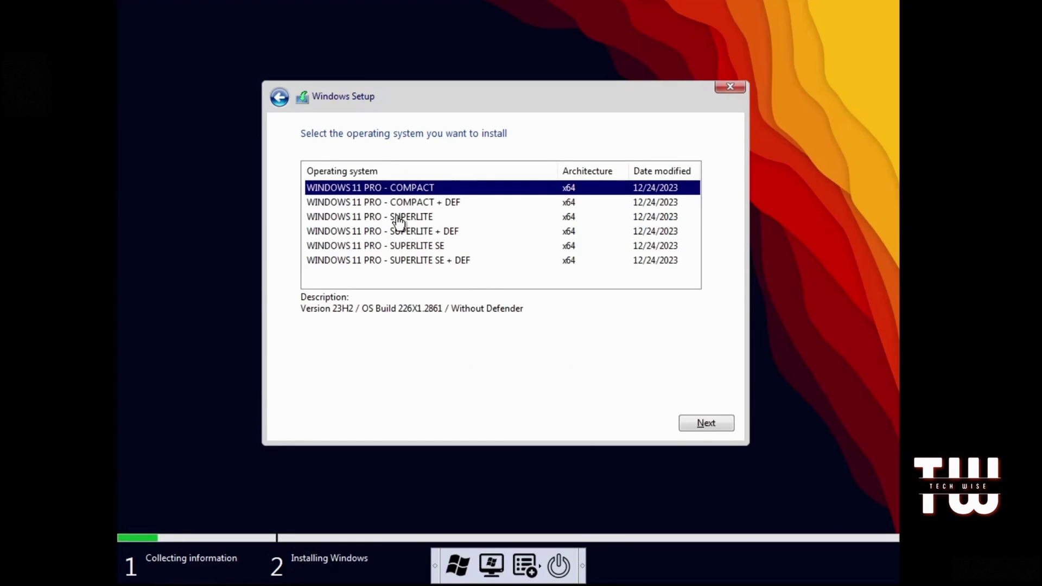
pyautogui.click(405, 204)
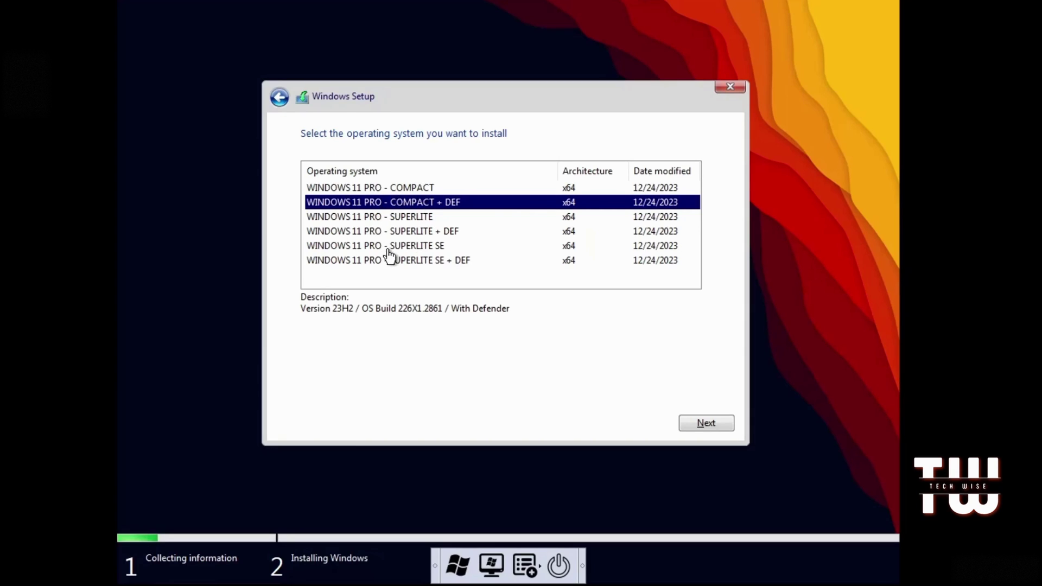
pyautogui.click(361, 247)
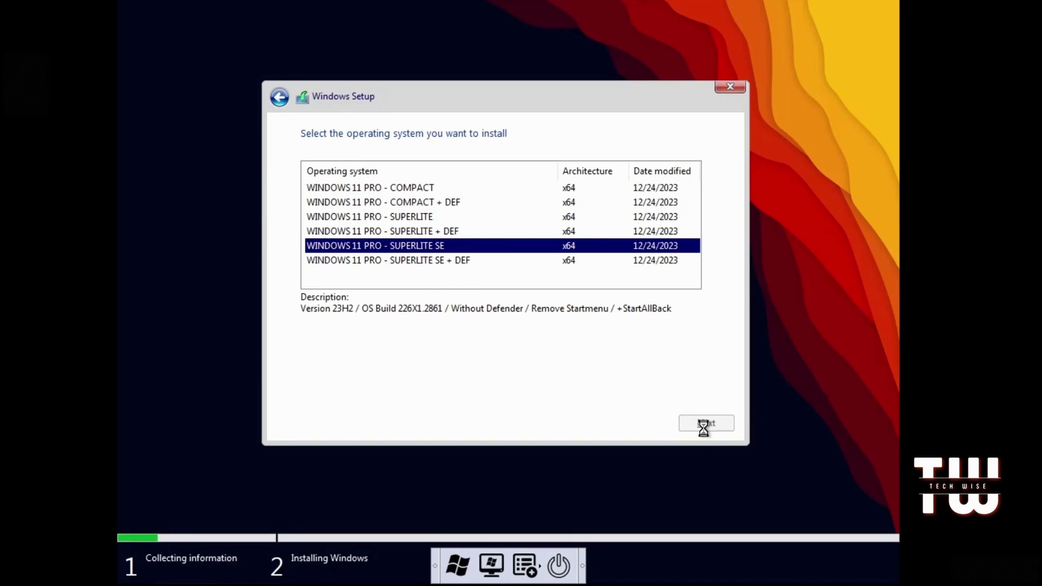
pyautogui.click(412, 396)
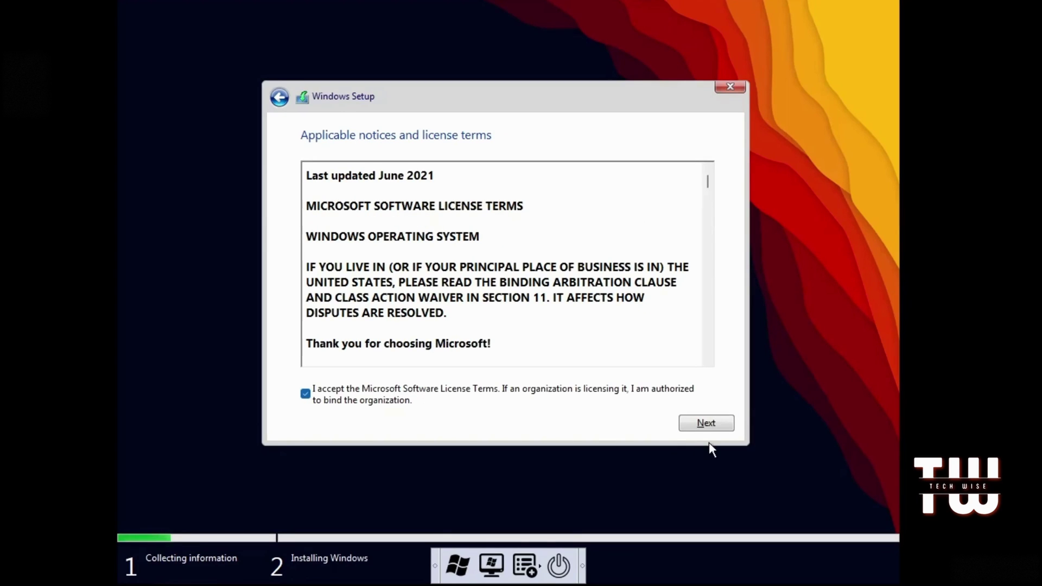
# Accept the license terms and custom-install Windows onto Drive 0 Partition 3 (63.1 GB).
pyautogui.click(716, 424)
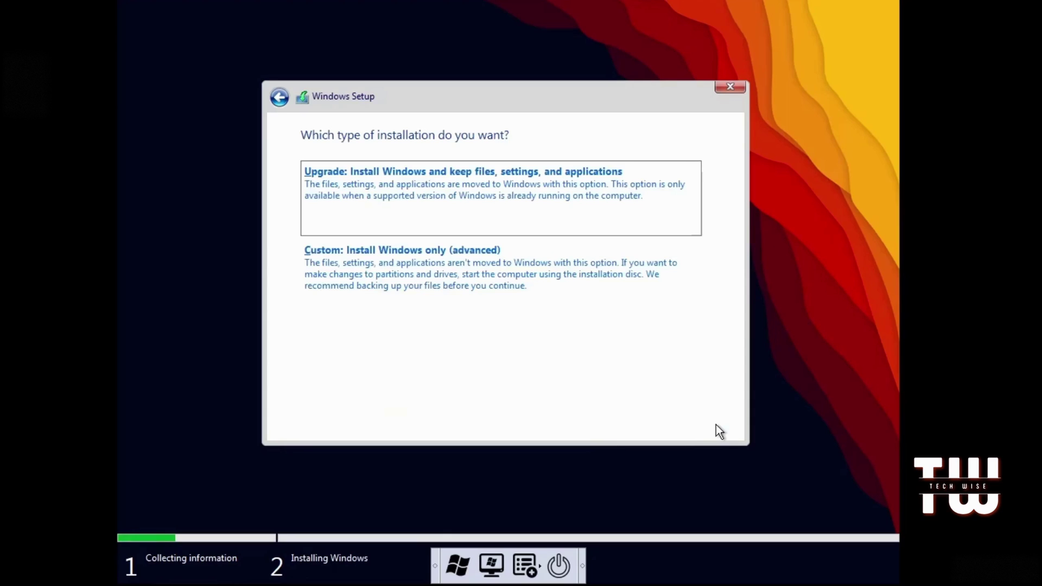
pyautogui.click(382, 273)
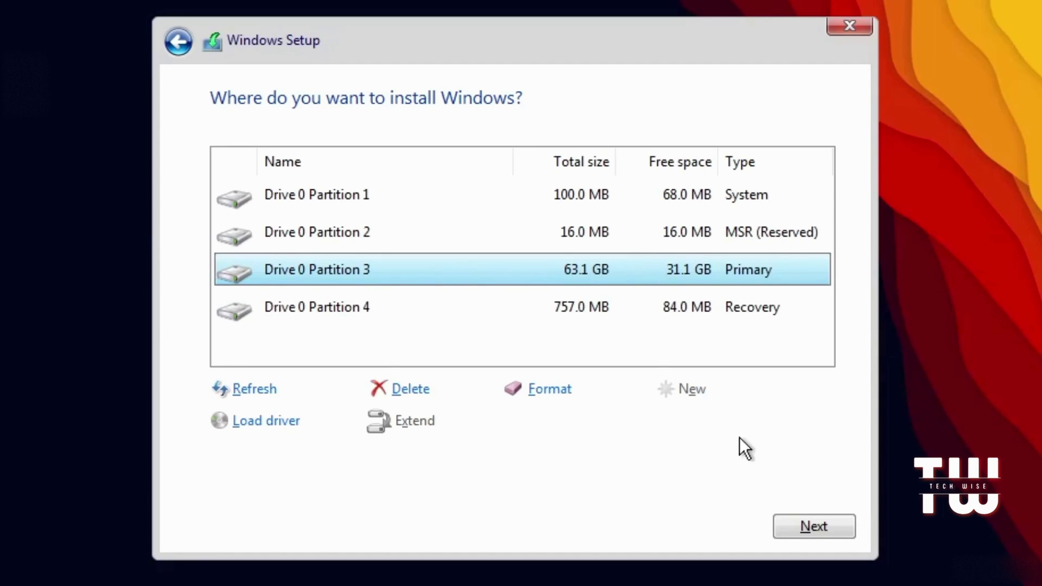
pyautogui.click(809, 528)
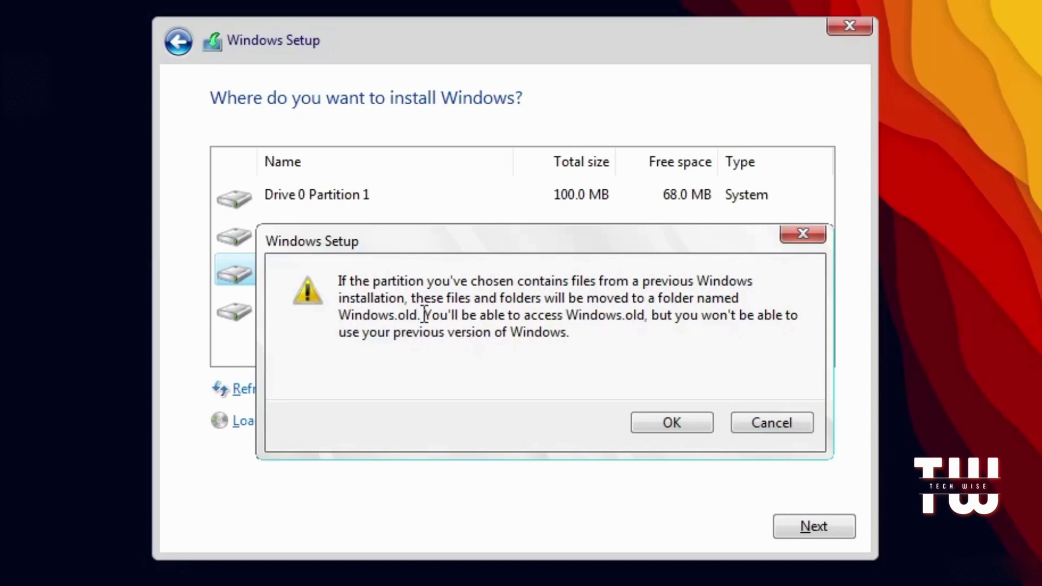
# Confirm the Windows.old warning so installation onto Partition 3 begins.
pyautogui.click(680, 426)
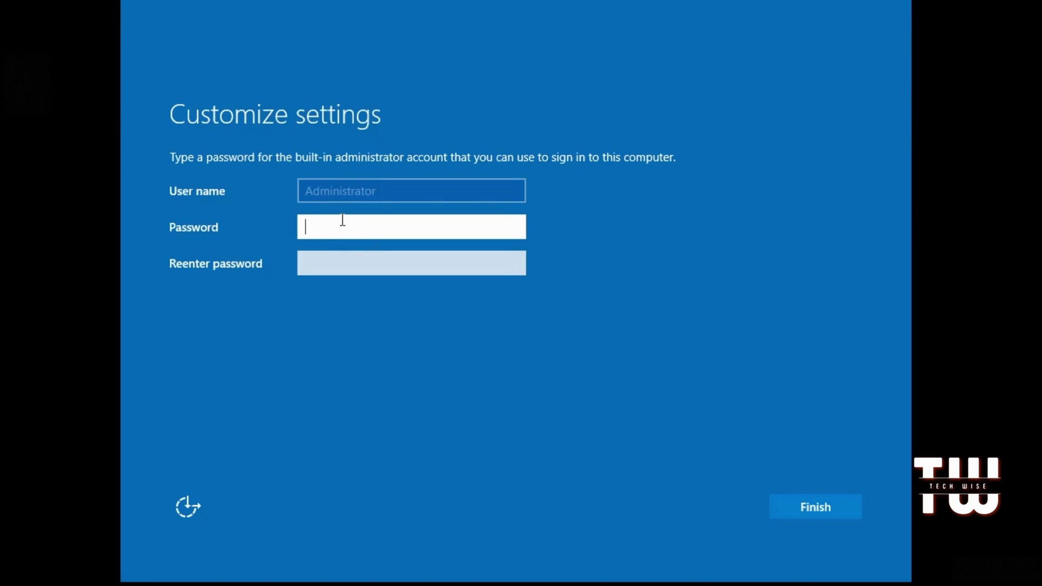
# Set the built-in Administrator password, entering it twice, and finish the settings.
pyautogui.write('*****')
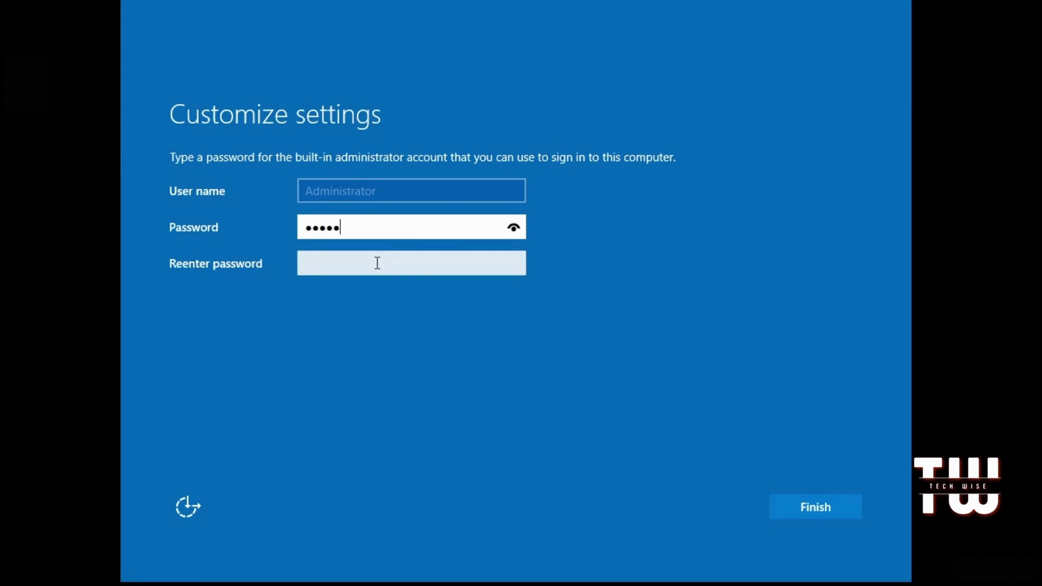
pyautogui.click(377, 263)
pyautogui.write('*****')
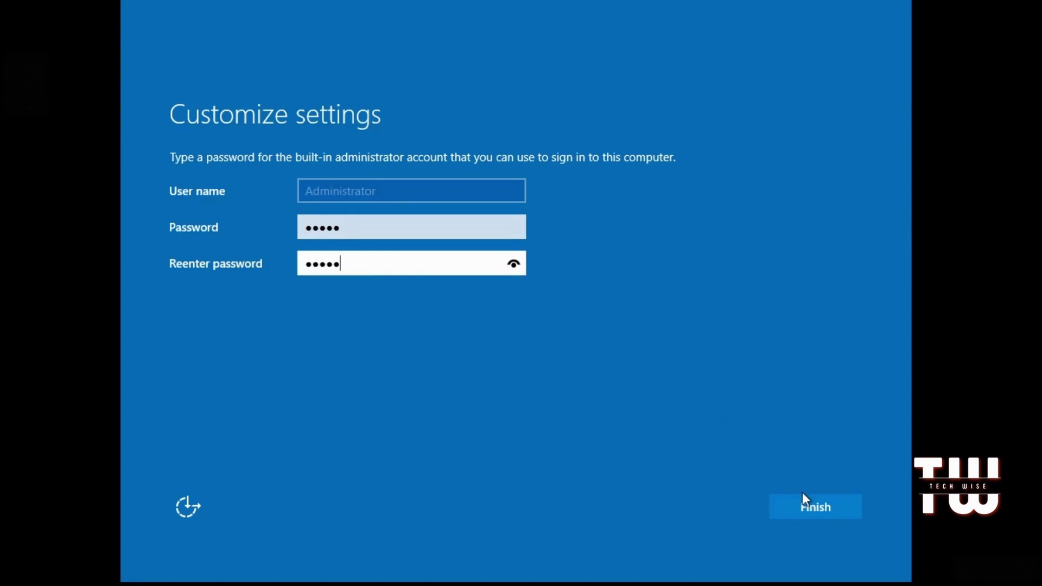
pyautogui.click(820, 509)
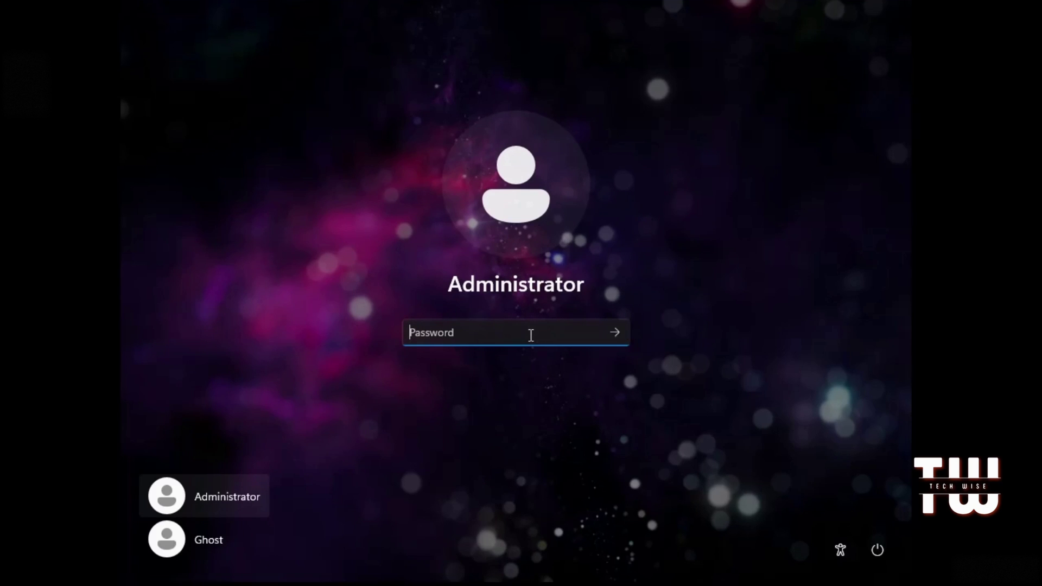
# Sign in as Administrator with an empty password and decline the NetSpeedMonitor toolbar.
pyautogui.write('••')
pyautogui.press('BackSpace')
pyautogui.press('BackSpace')
pyautogui.press('Return')
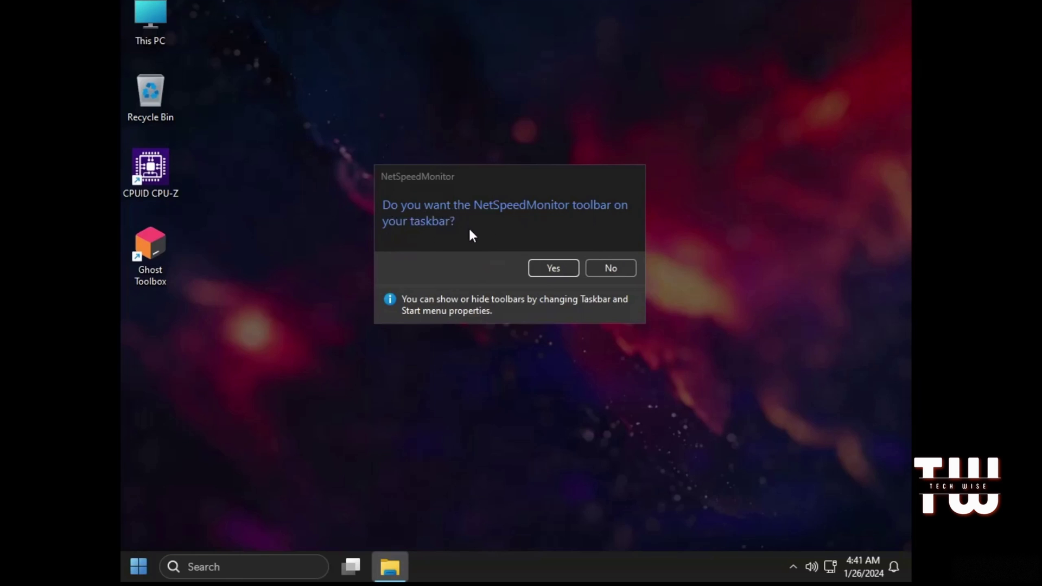
pyautogui.click(610, 268)
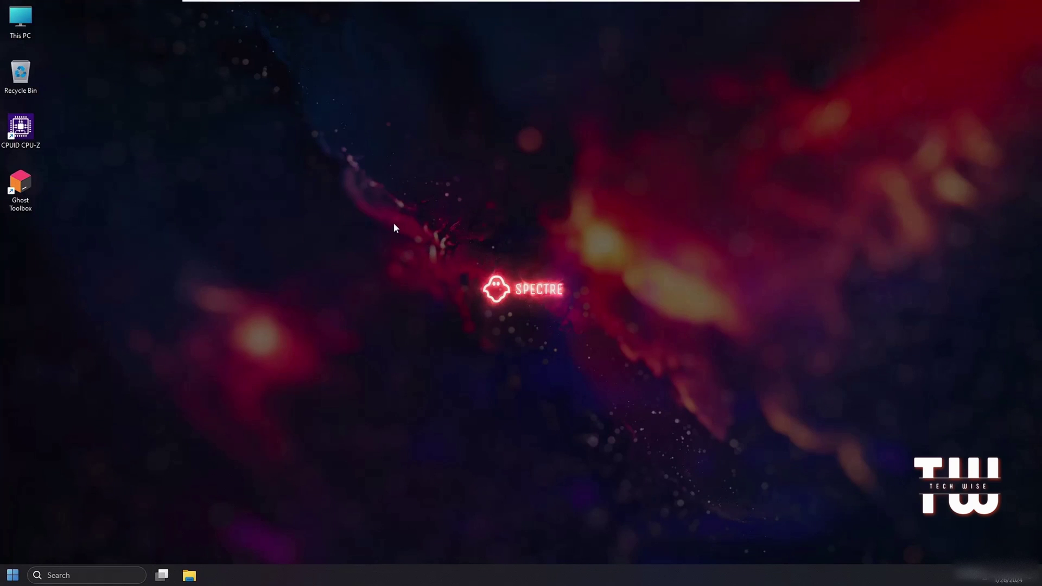
pyautogui.rightClick(12, 577)
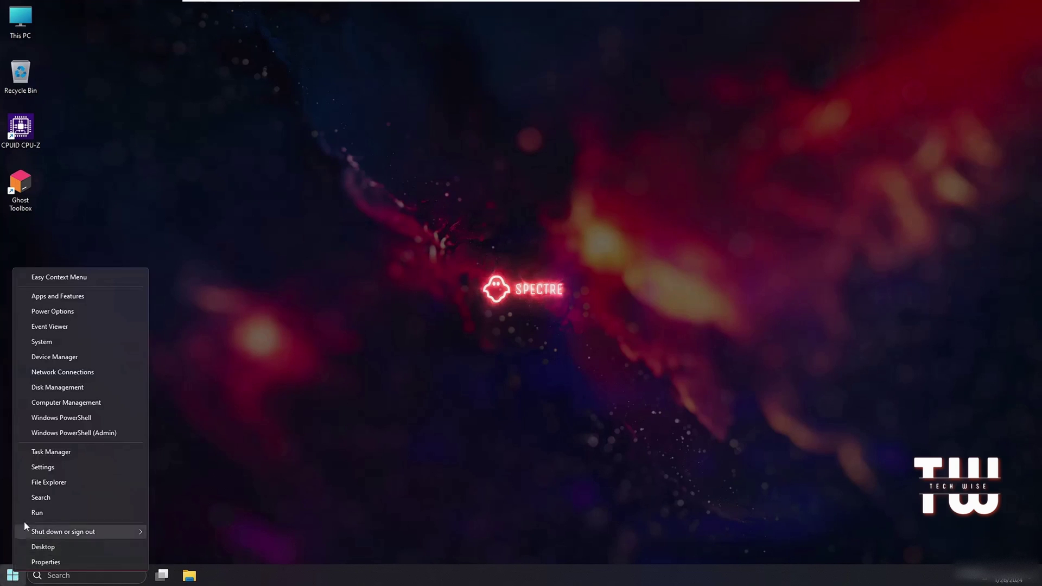
pyautogui.click(47, 451)
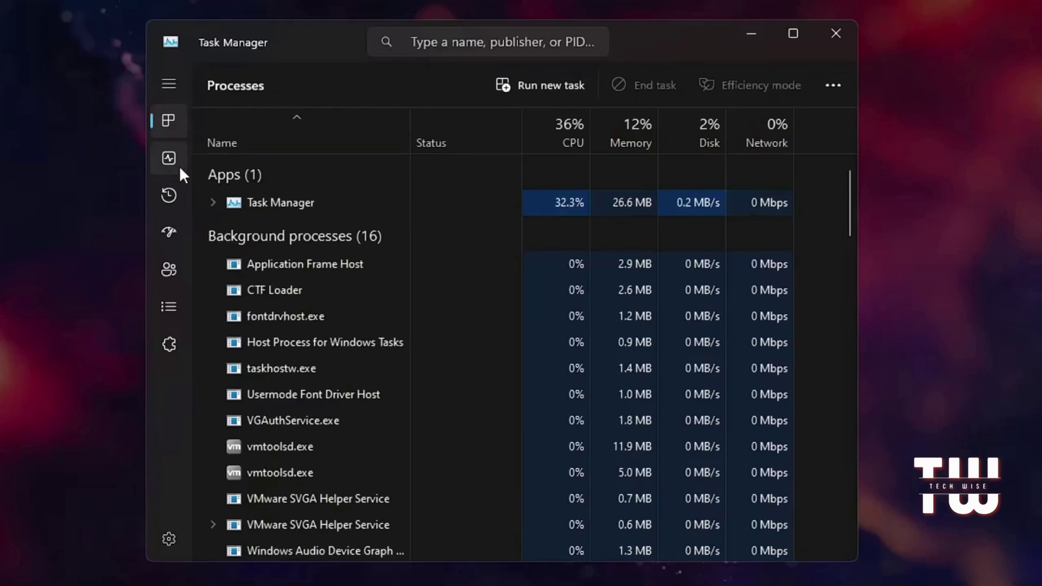
pyautogui.click(31, 95)
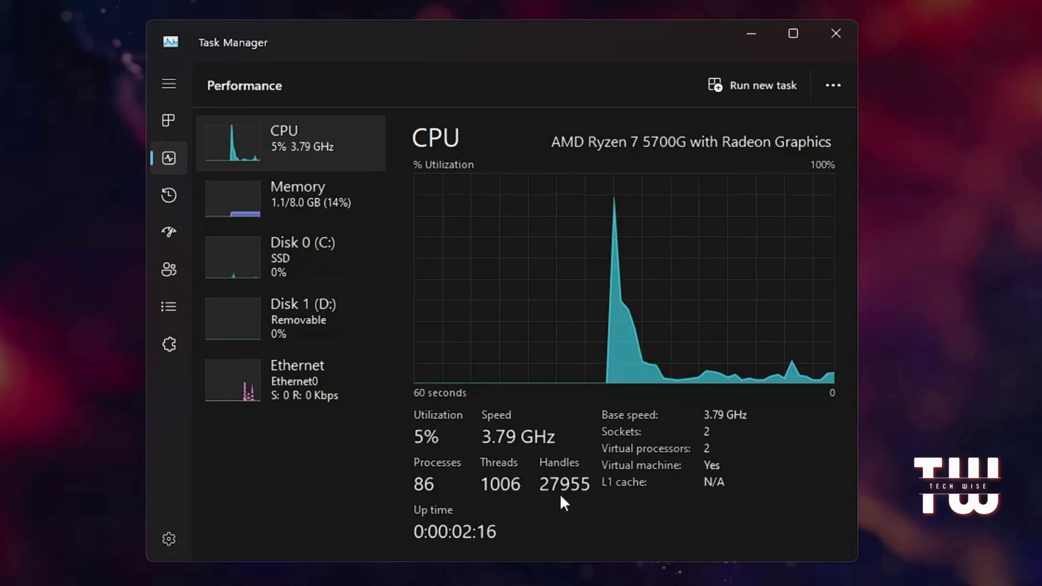
pyautogui.click(313, 206)
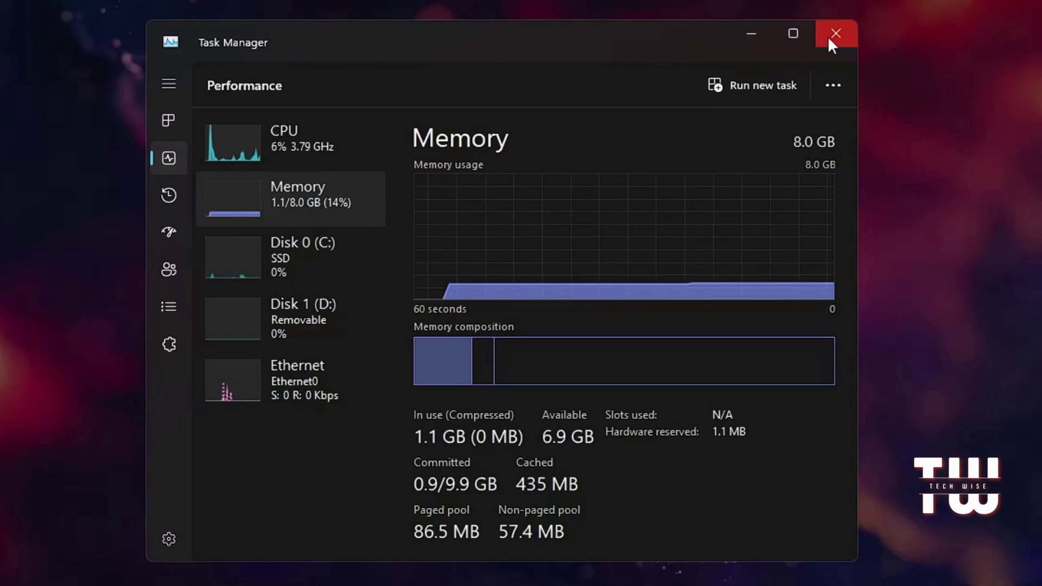
pyautogui.click(834, 34)
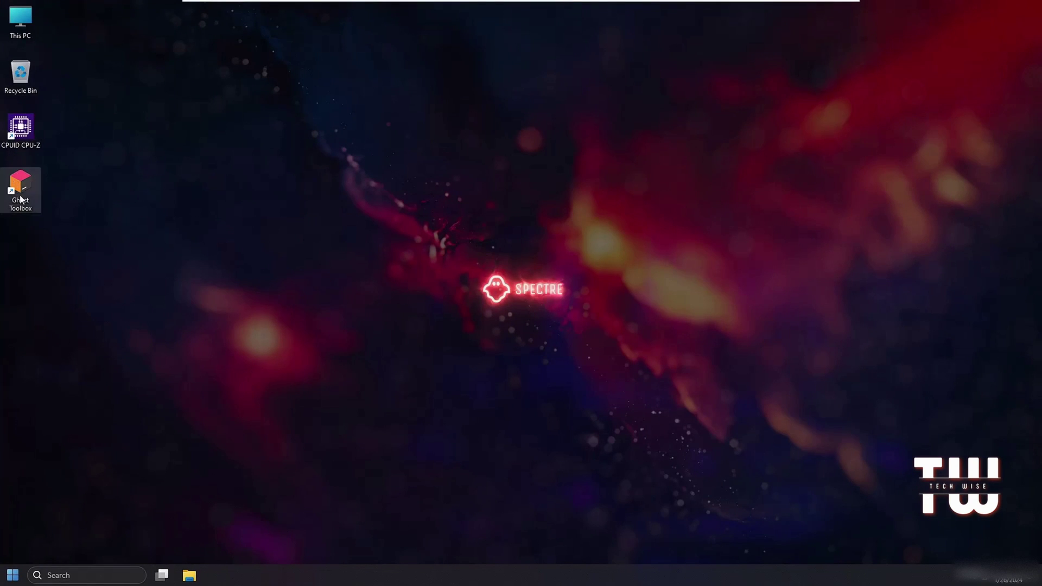
pyautogui.click(34, 136)
pyautogui.doubleClick(30, 137)
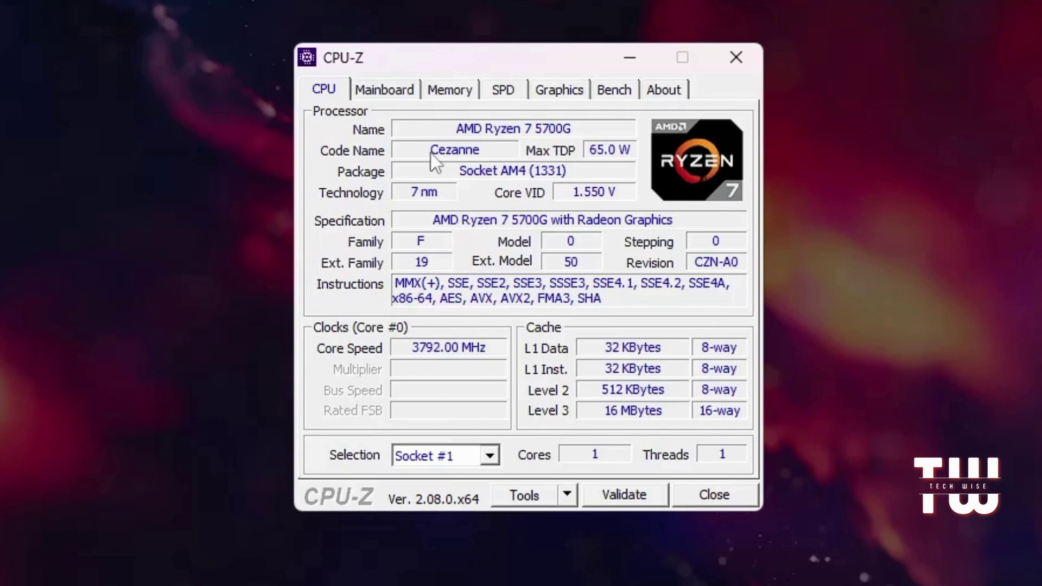
pyautogui.click(451, 90)
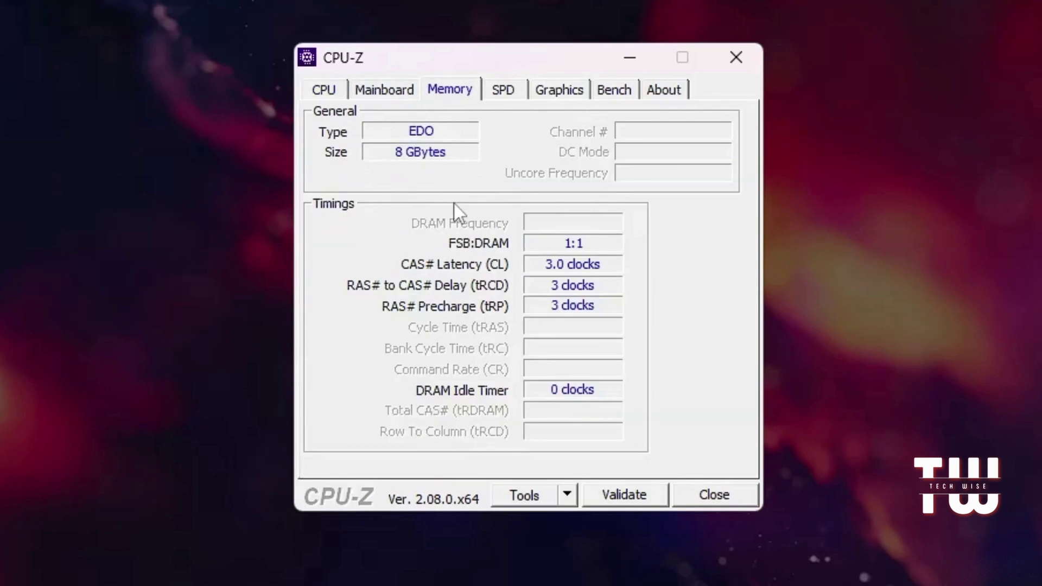
pyautogui.click(501, 91)
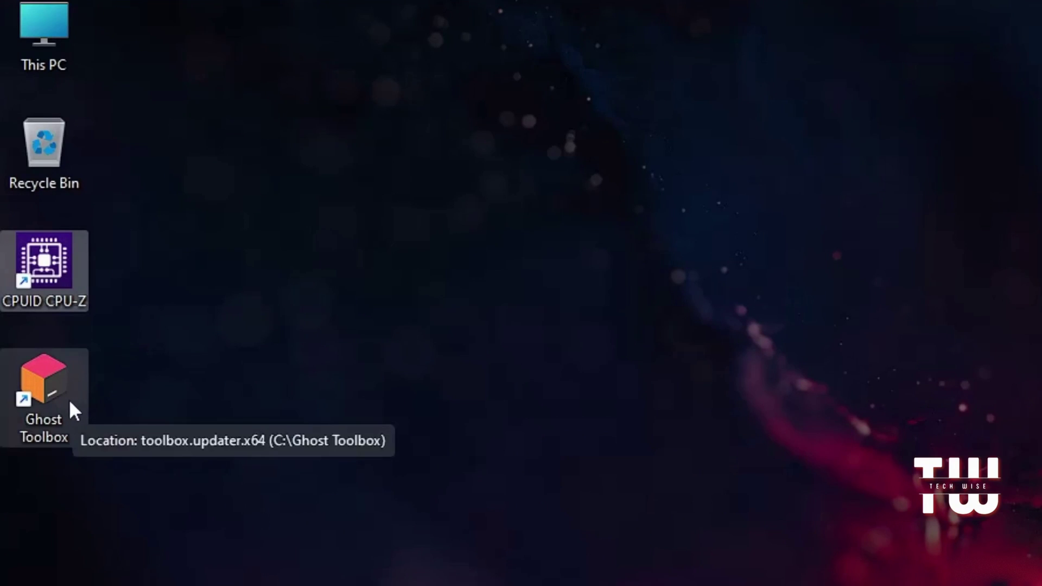
# Launch Ghost Toolbox 1.9.1.9 from the desktop icon and look over its numbered options.
pyautogui.doubleClick(66, 405)
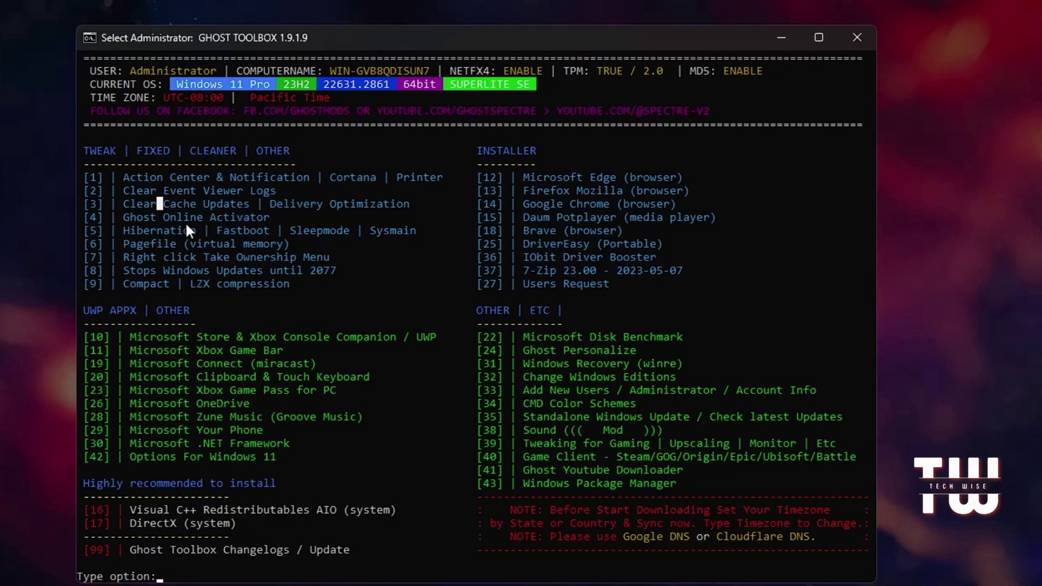
pyautogui.click(246, 228)
pyautogui.click(171, 269)
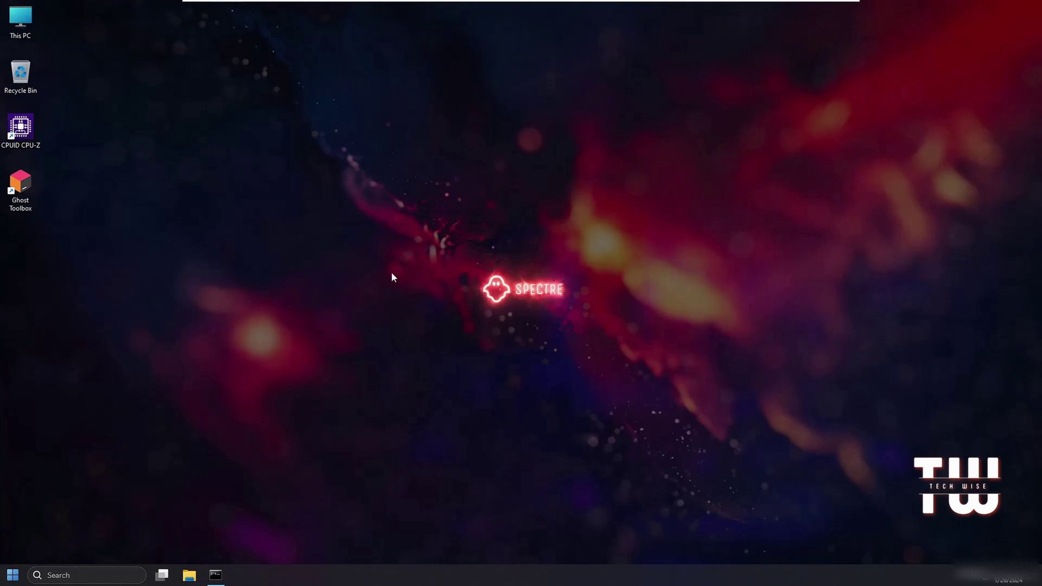
# Show the desktop's Ghost Mode menu and its Power Options submenu.
pyautogui.rightClick(387, 244)
pyautogui.moveTo(273, 251)
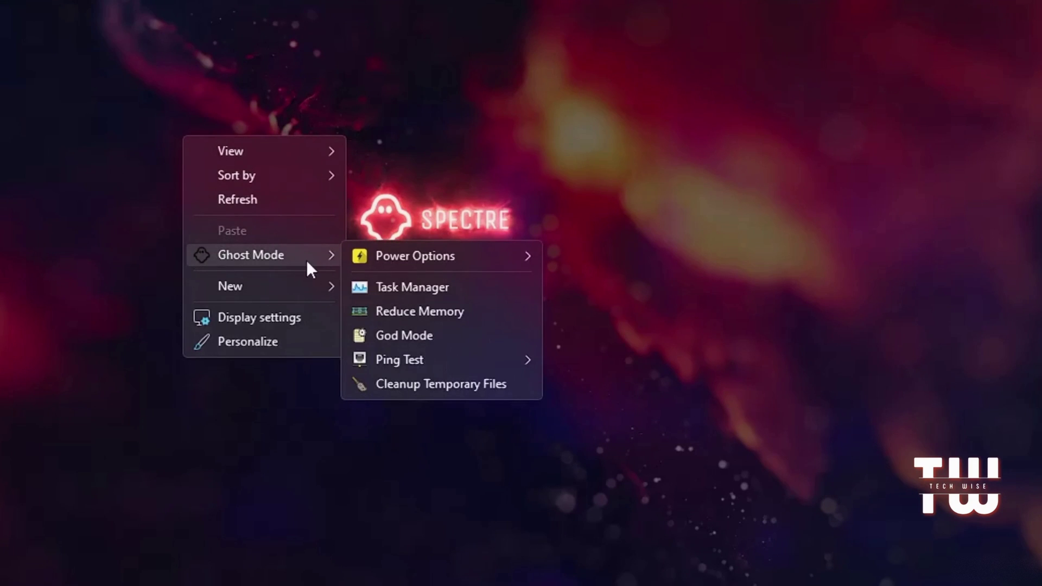
pyautogui.moveTo(437, 263)
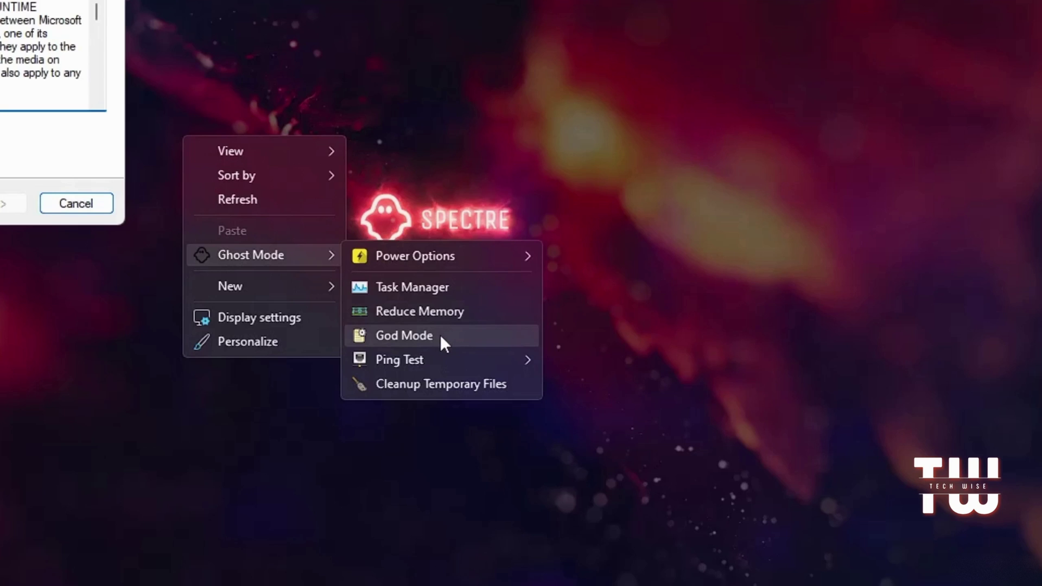
# Open God Mode and scroll through its list of 202 settings.
pyautogui.click(441, 335)
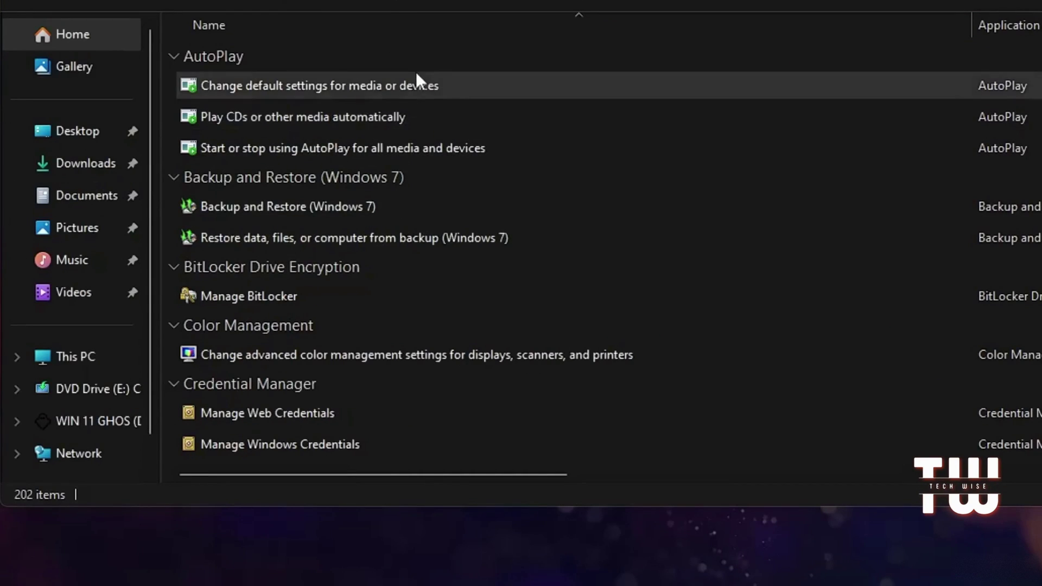
pyautogui.scroll(-3, 314, 269)
pyautogui.scroll(-3, 318, 271)
pyautogui.scroll(-1, 319, 273)
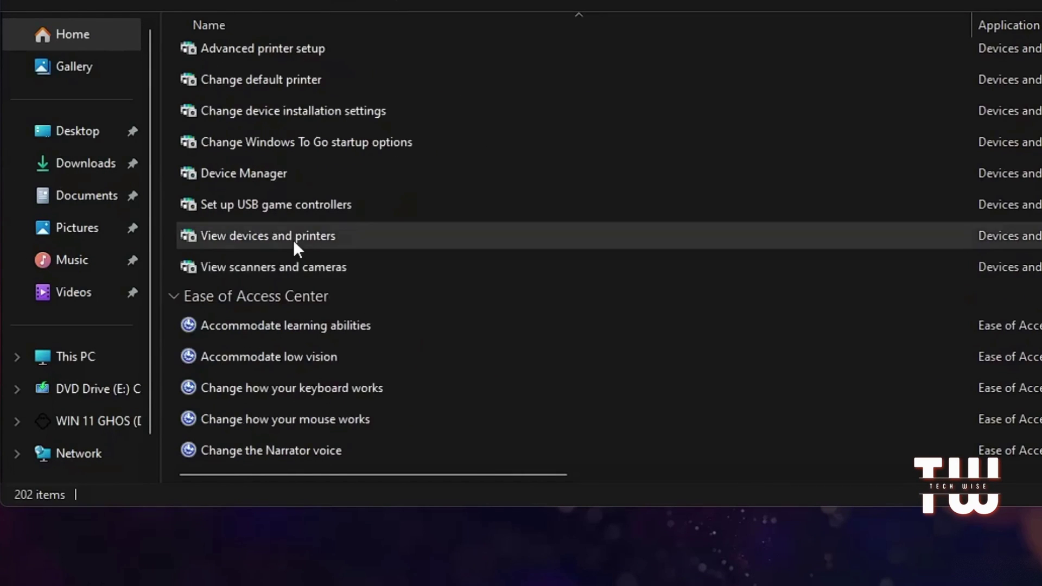
pyautogui.scroll(-5, 302, 288)
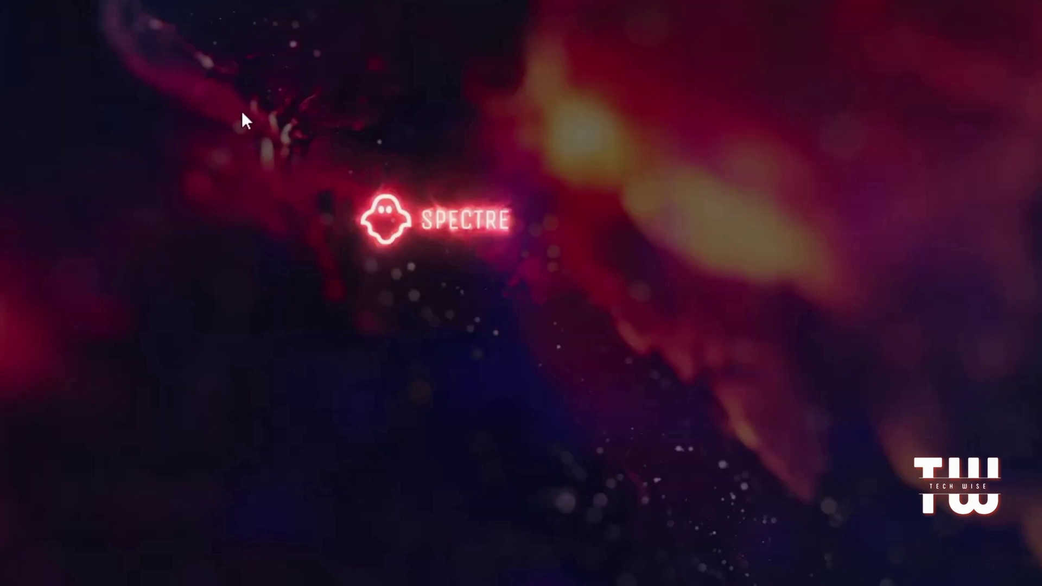
# Bring up the desktop Ghost Mode menu again, showing the Ping Test entry.
pyautogui.rightClick(242, 111)
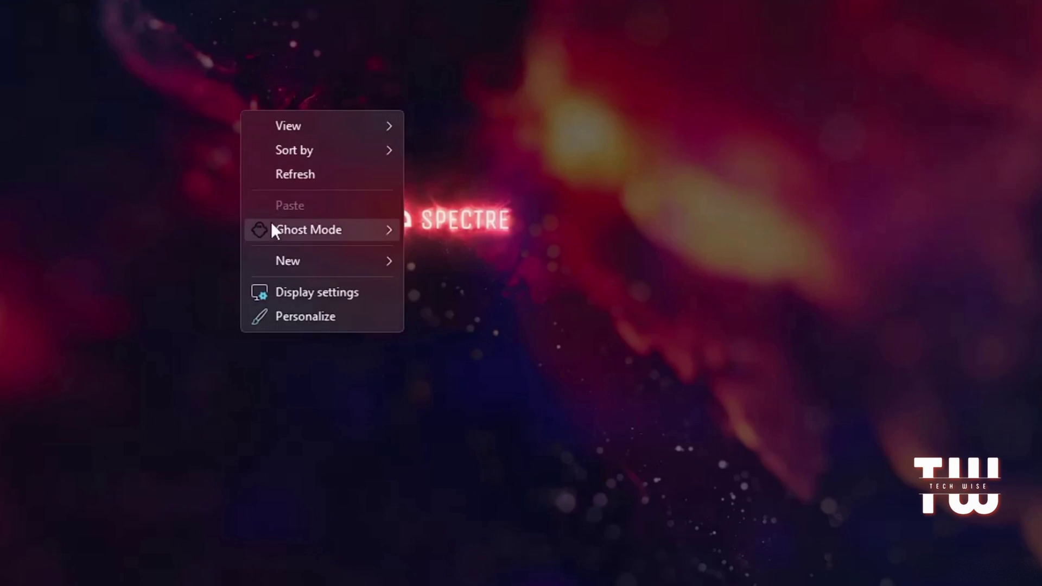
pyautogui.moveTo(312, 237)
pyautogui.moveTo(484, 339)
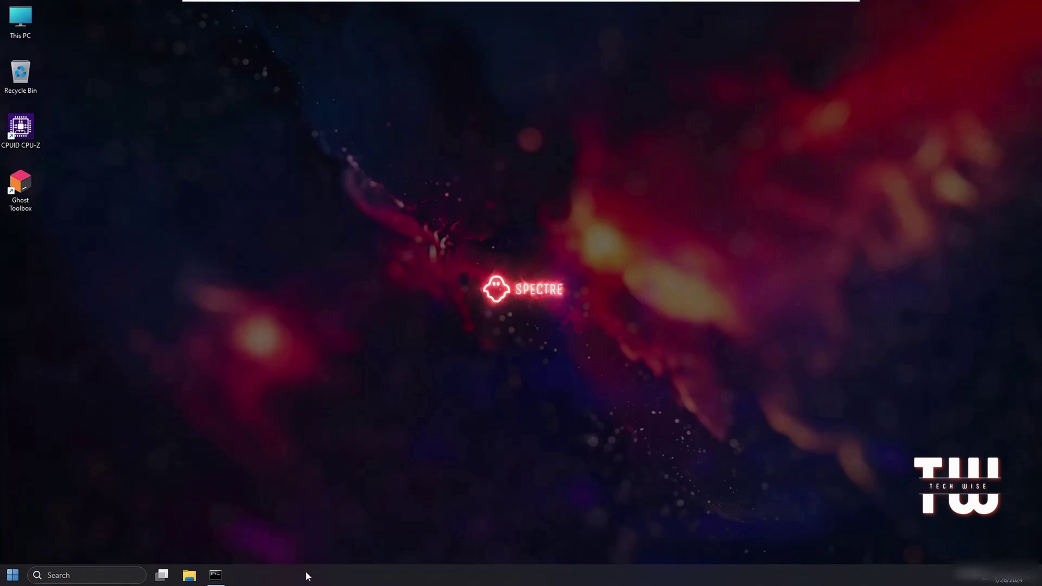
# In StartAllBack taskbar properties, switch the Start button to the Windows 7 orb style.
pyautogui.rightClick(334, 569)
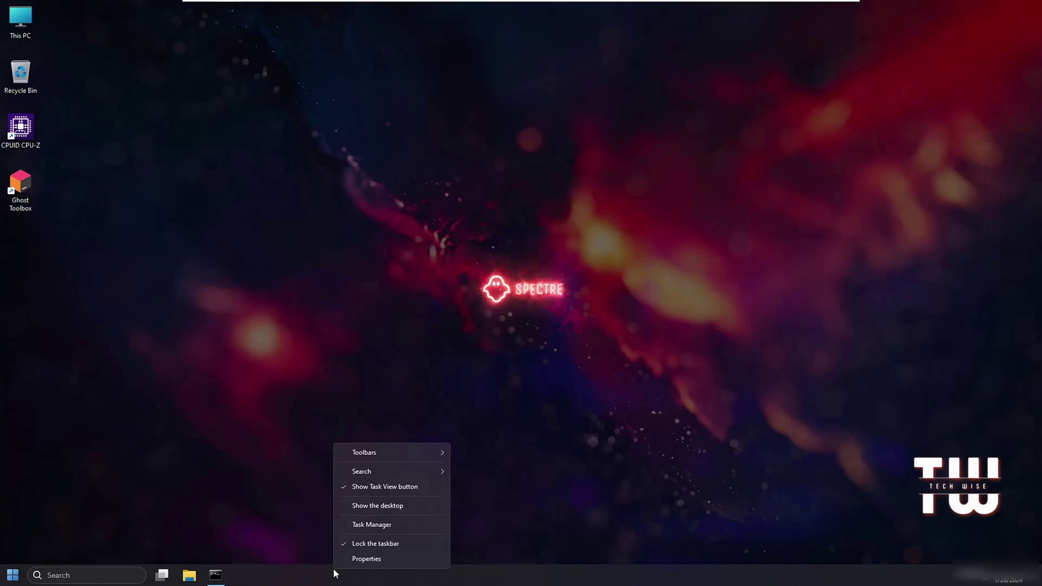
pyautogui.click(369, 561)
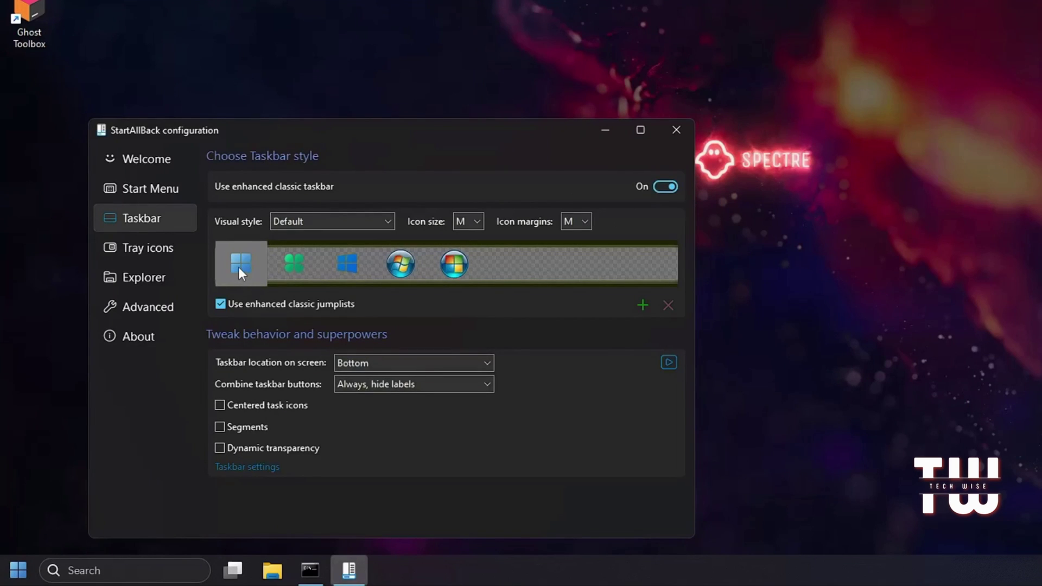
pyautogui.click(400, 265)
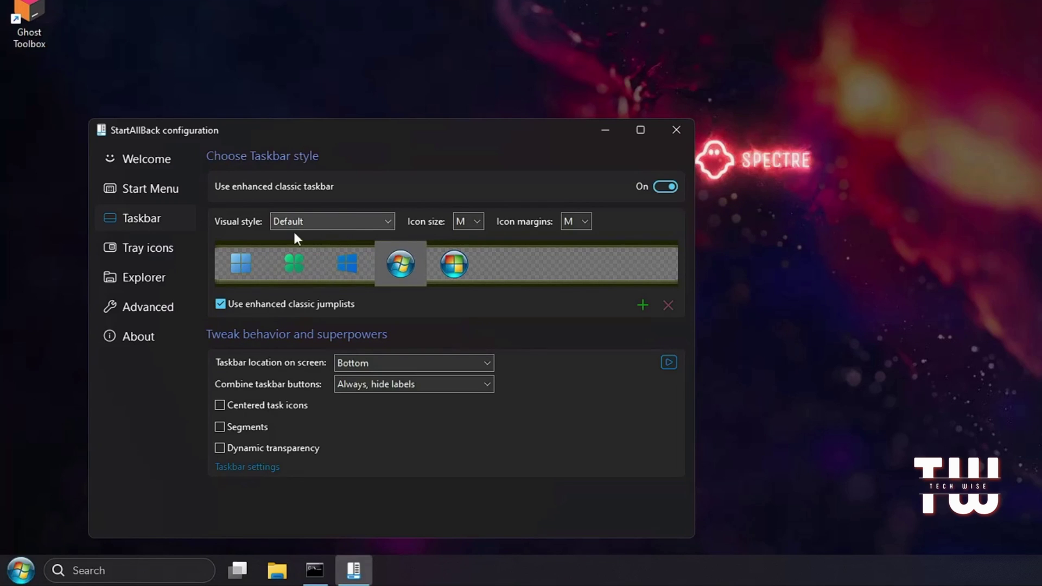
# Review the Tray icons, Explorer and Advanced settings, then close StartAllBack configuration.
pyautogui.click(152, 251)
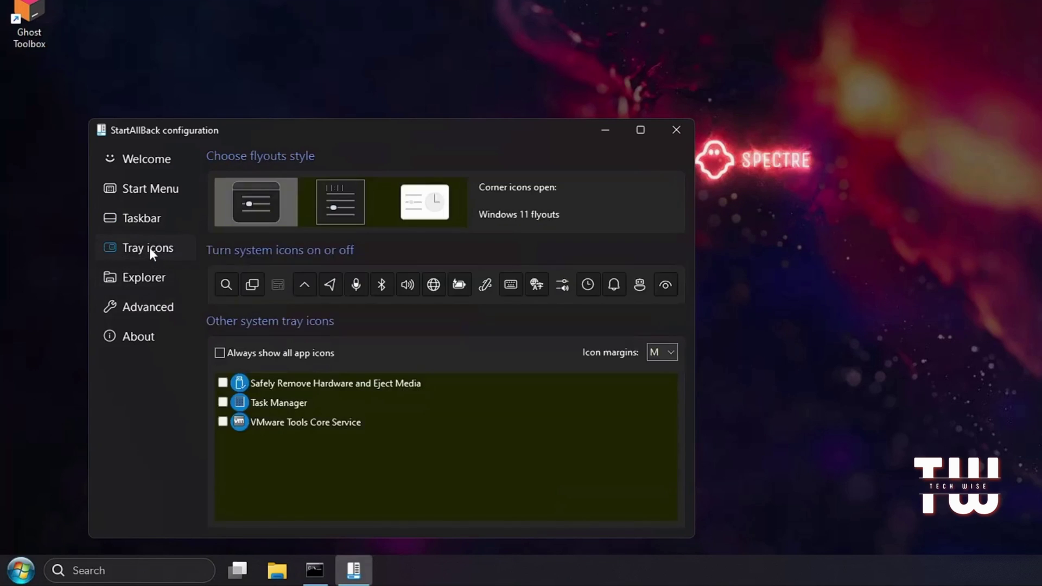
pyautogui.click(136, 275)
pyautogui.click(135, 308)
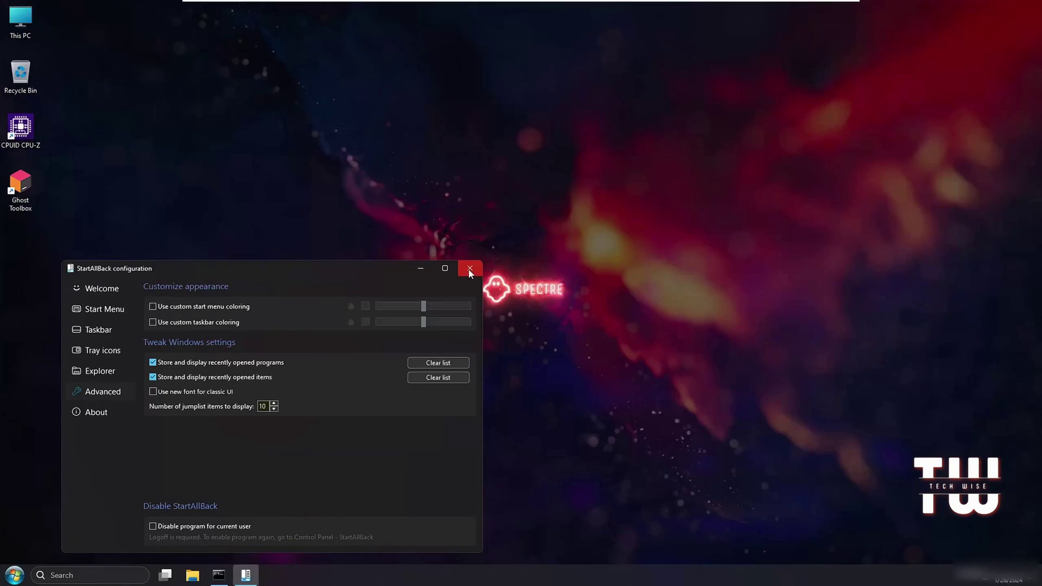
pyautogui.click(676, 129)
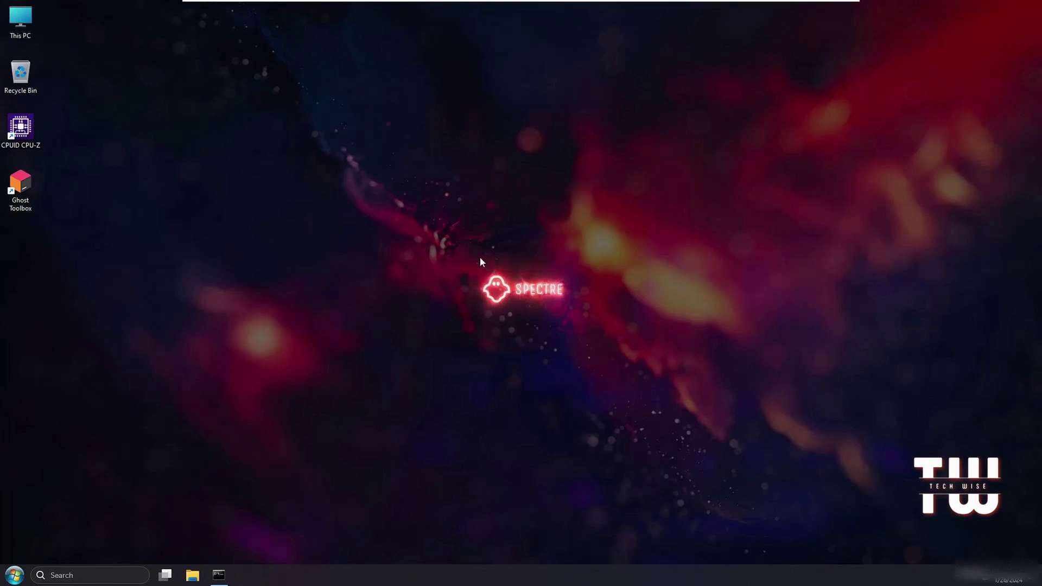